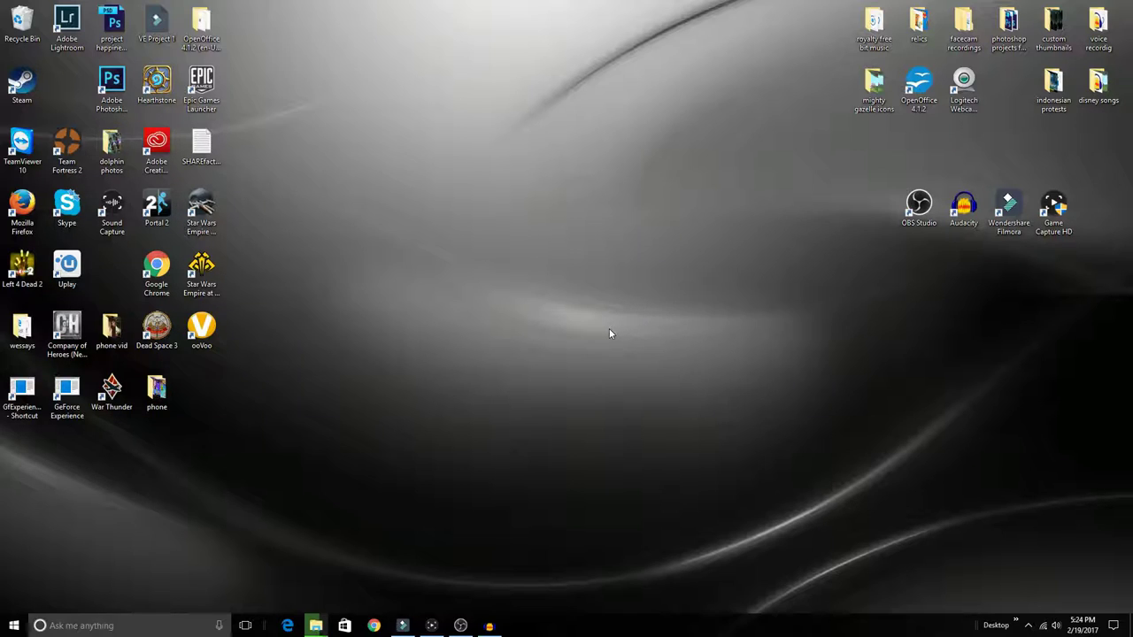
# Step: Launch Elgato Game Capture HD from its desktop shortcut
pyautogui.doubleClick(1054, 213)
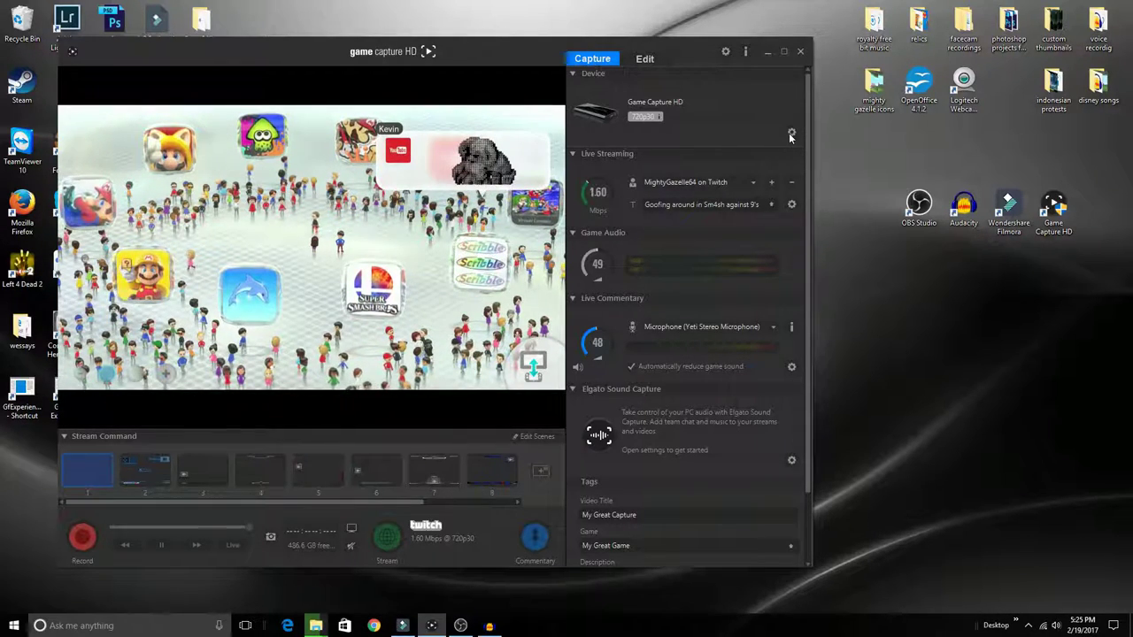
# Step: In capture settings, keep Wii U input and HD 720 profile, raising Quality toward Best for 12.6 Mbps
pyautogui.click(792, 135)
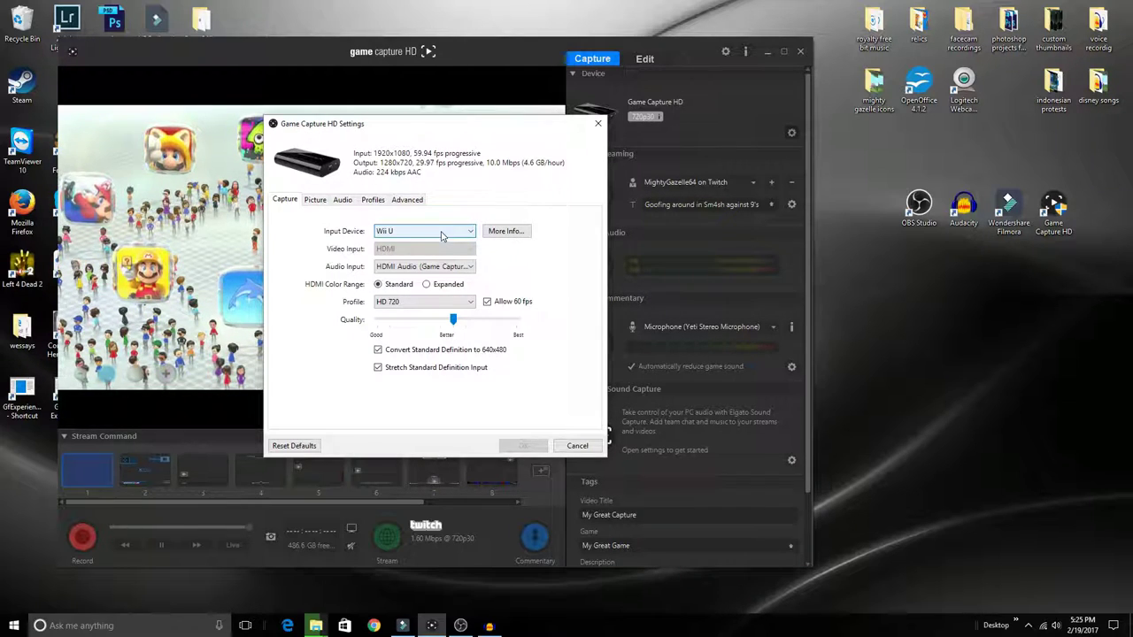
pyautogui.click(441, 233)
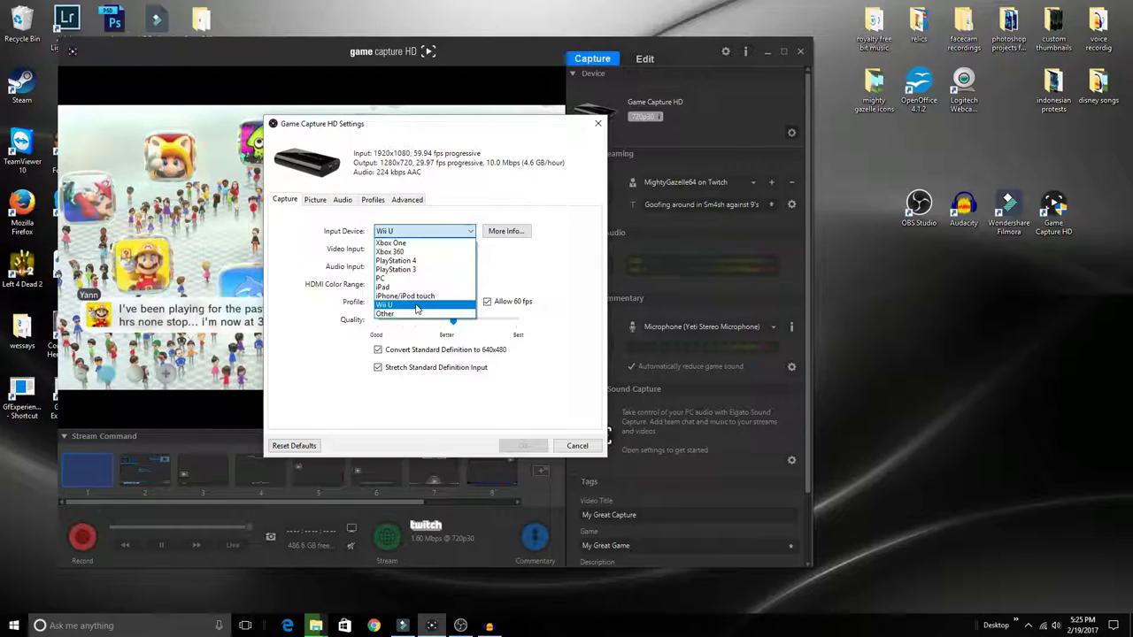
pyautogui.click(417, 306)
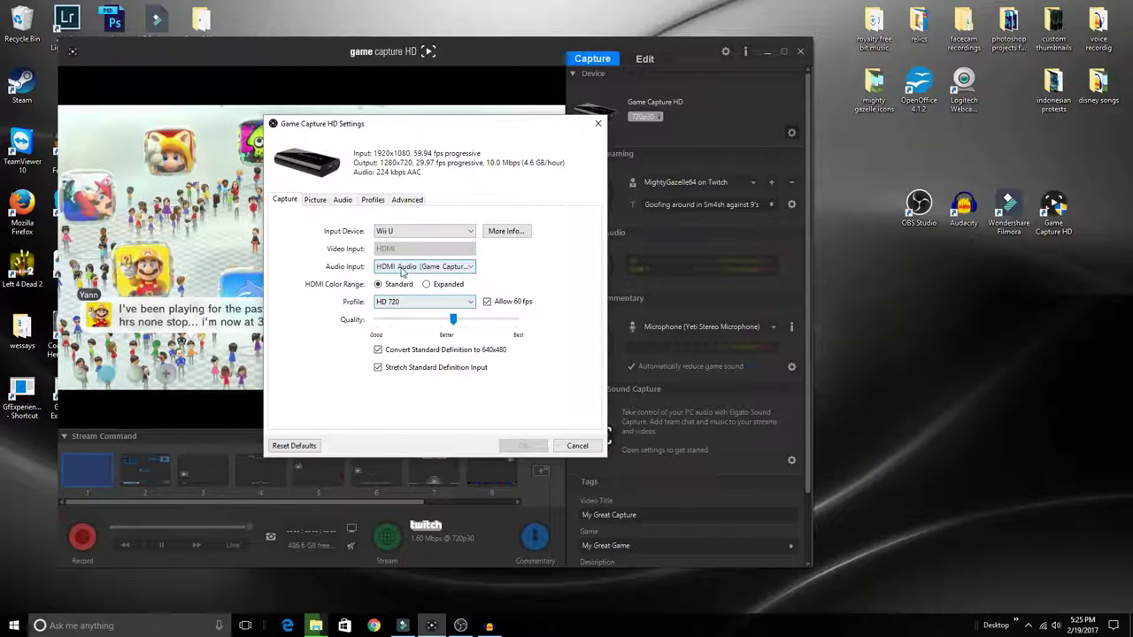
pyautogui.click(464, 304)
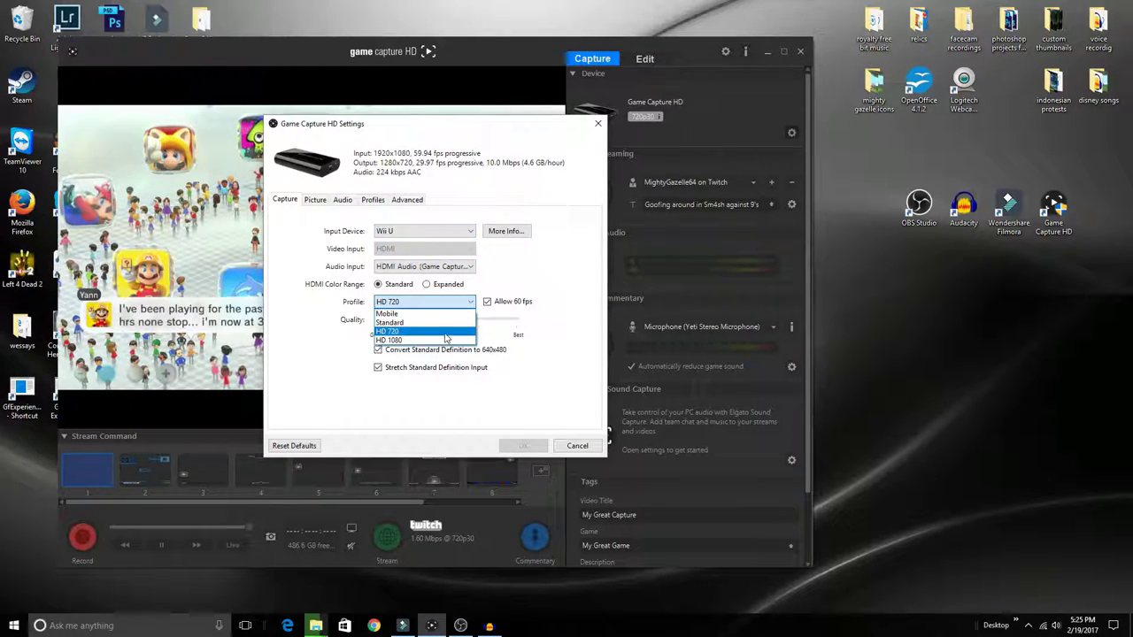
pyautogui.click(507, 290)
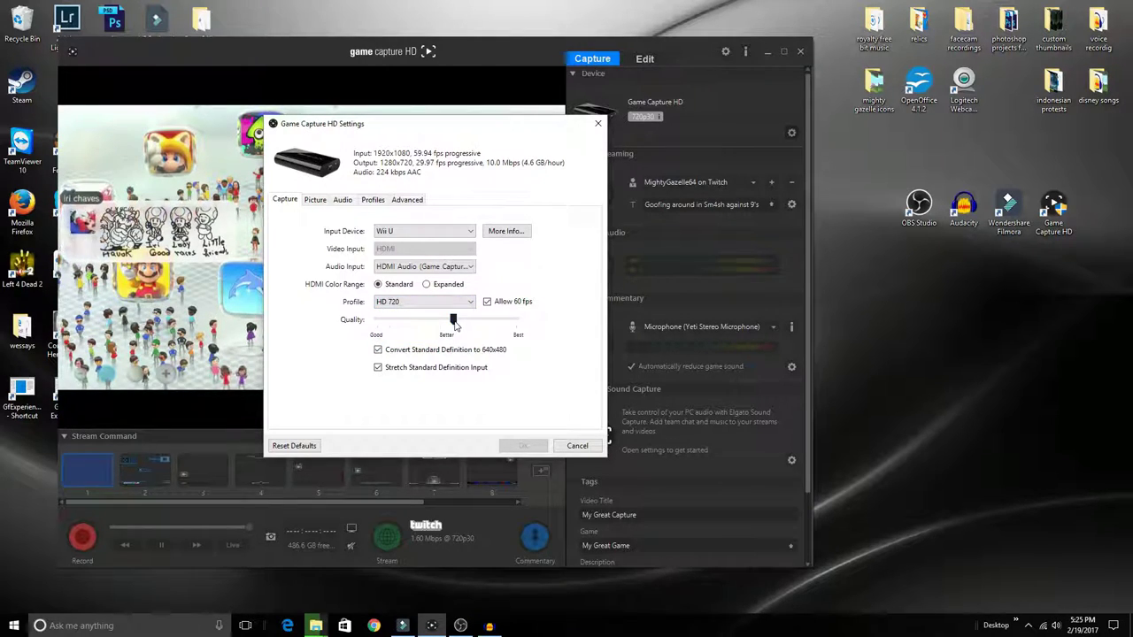
pyautogui.moveTo(459, 323); pyautogui.dragTo(487, 326)
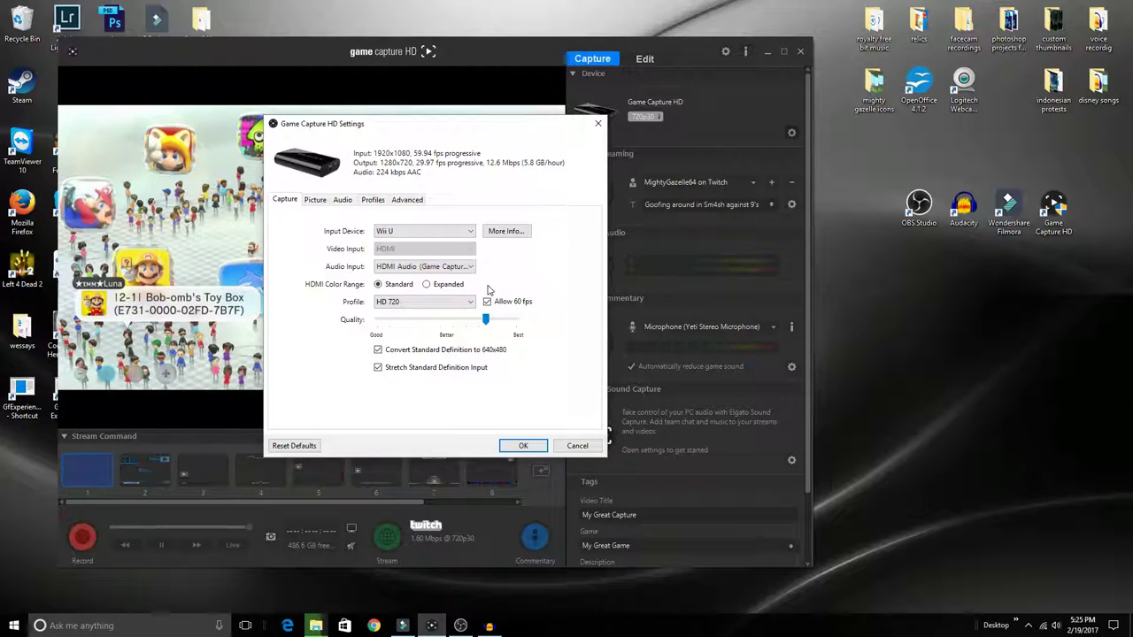
# Step: On the Picture tab, try the Brightness slider and reposition the Settings dialog
pyautogui.click(316, 201)
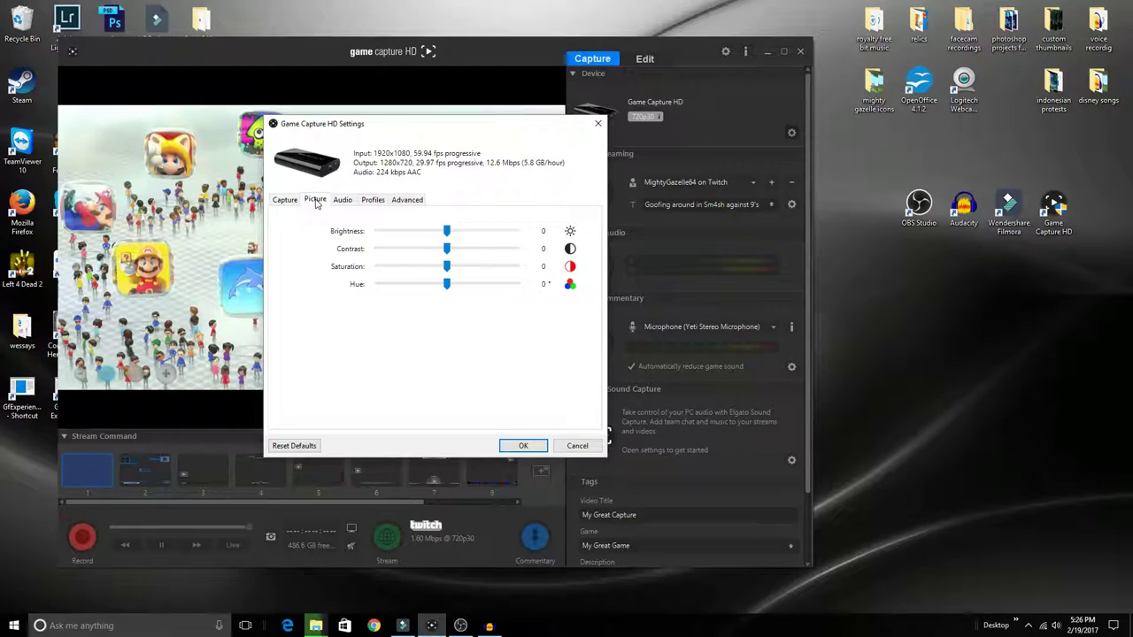
pyautogui.moveTo(447, 236)
pyautogui.mouseDown()
pyautogui.moveTo(493, 235)
pyautogui.moveTo(438, 236)
pyautogui.moveTo(446, 239)
pyautogui.mouseUp()
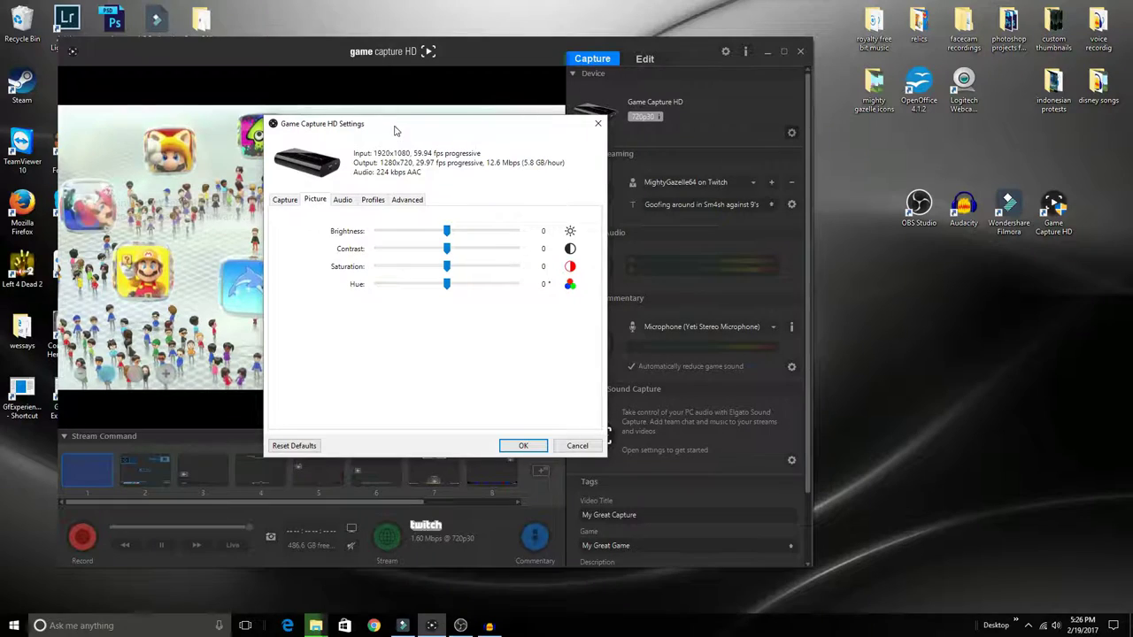
pyautogui.moveTo(397, 129); pyautogui.dragTo(619, 134)
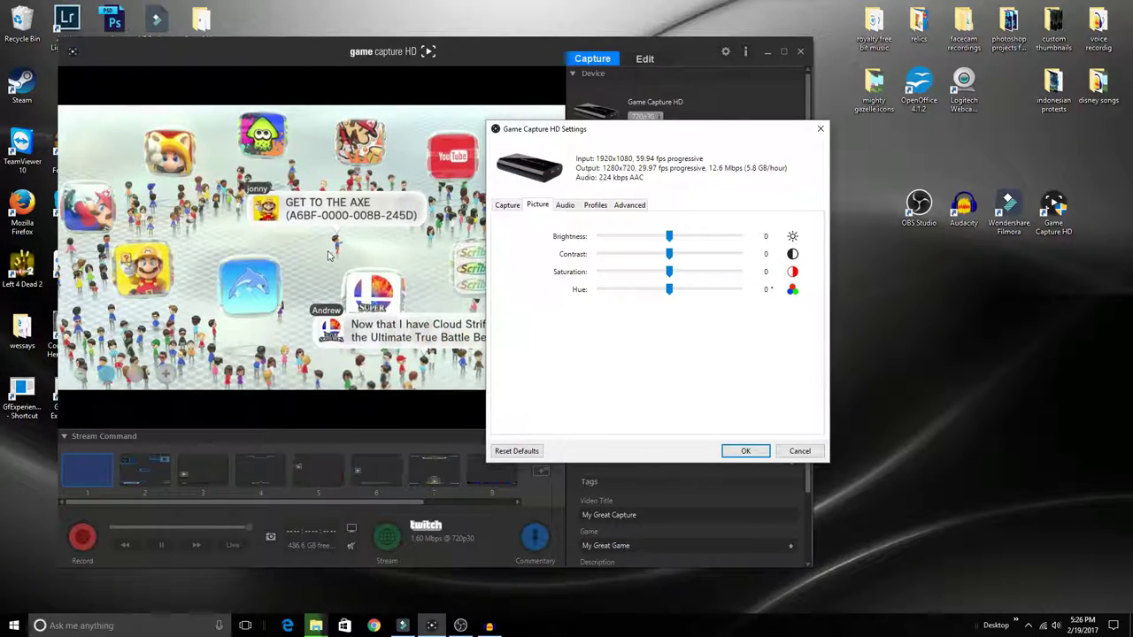
pyautogui.moveTo(698, 138); pyautogui.dragTo(546, 128)
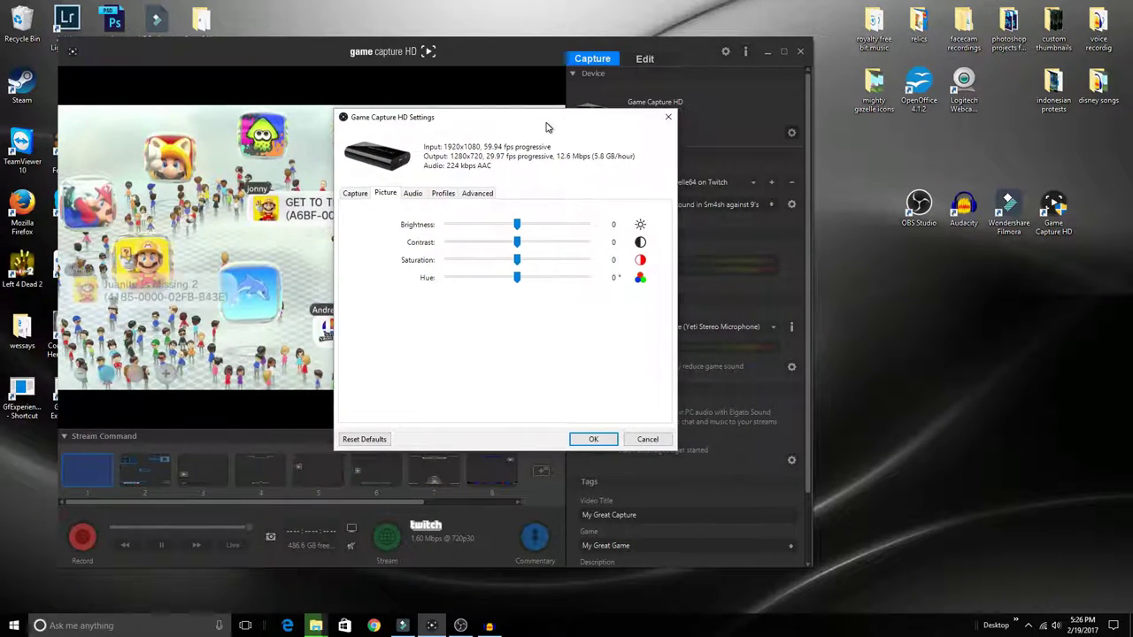
# Step: Cancel the settings, record a nine-second gameplay clip, and open the Edit library
pyautogui.click(637, 440)
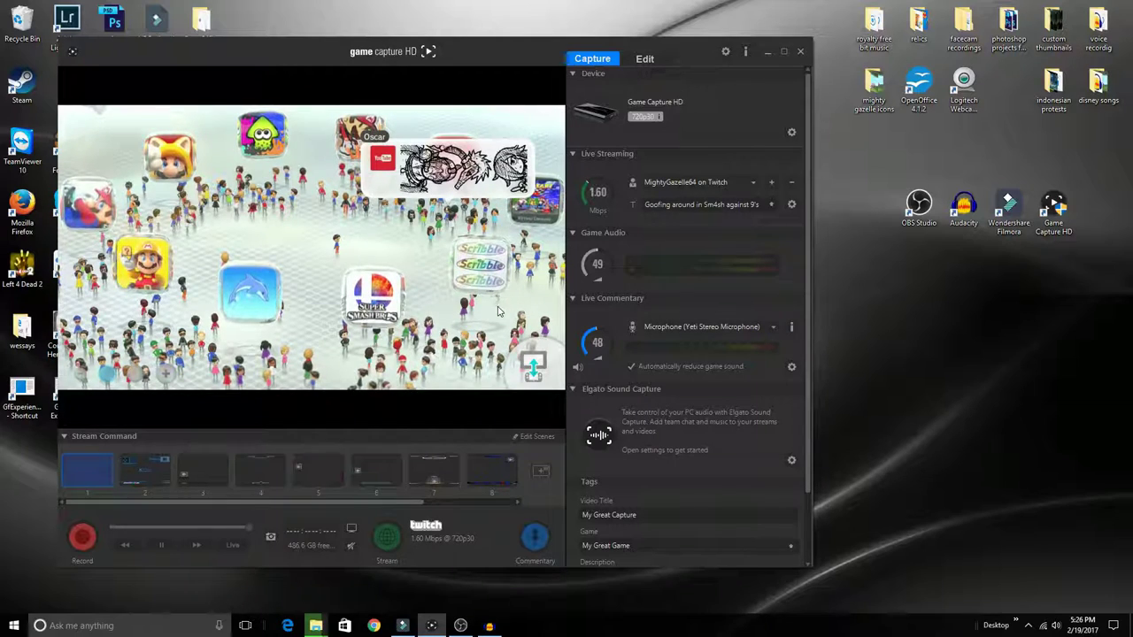
pyautogui.click(83, 537)
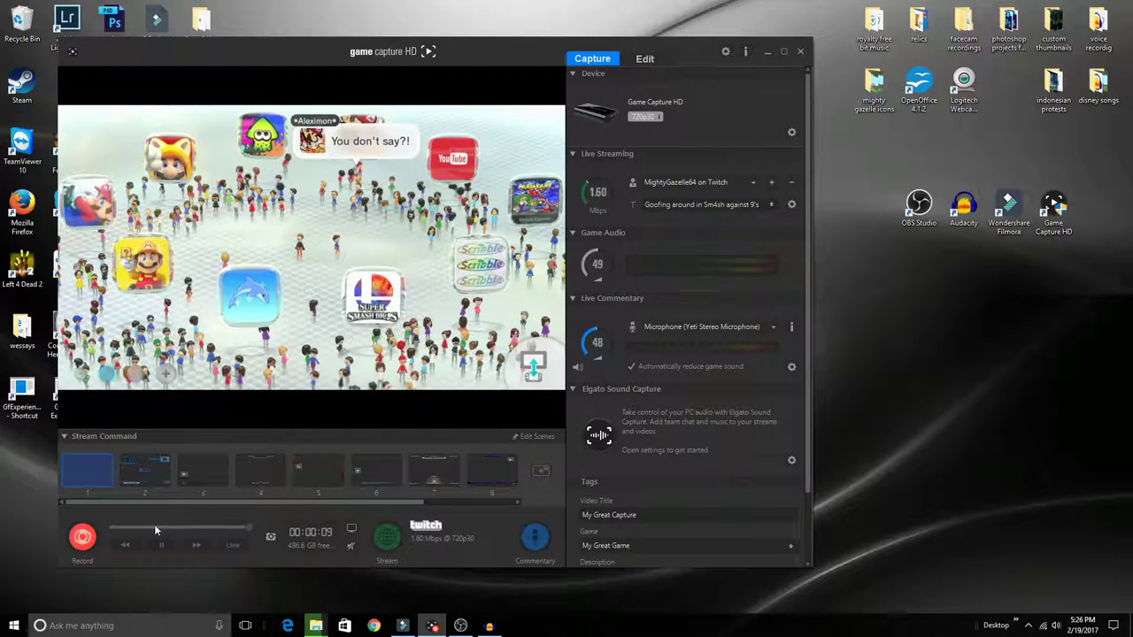
pyautogui.click(82, 537)
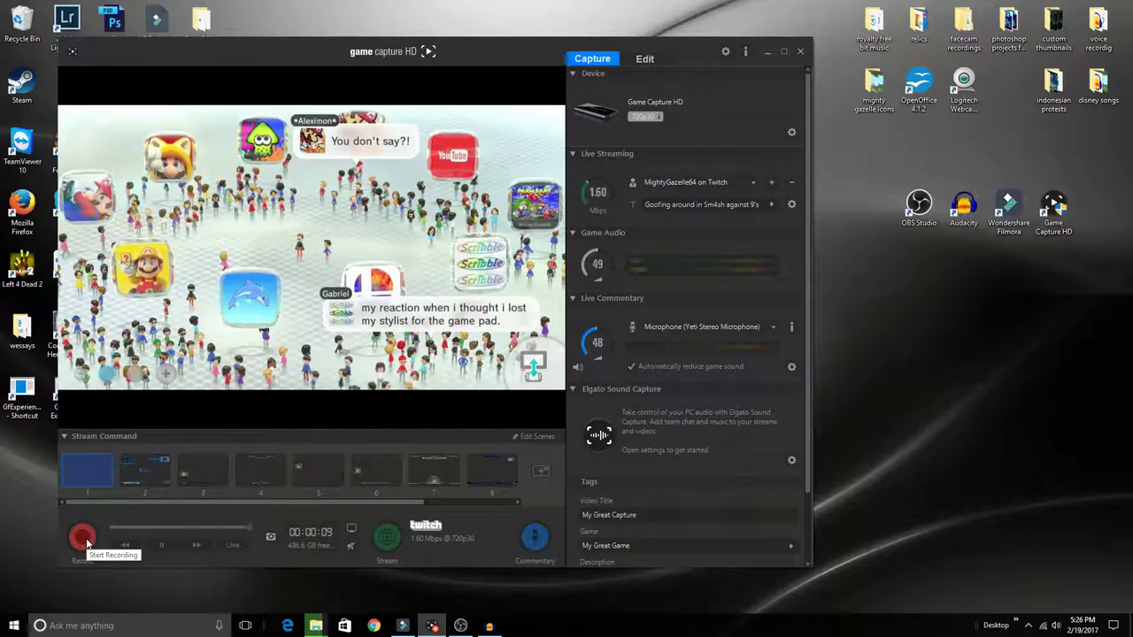
pyautogui.click(646, 59)
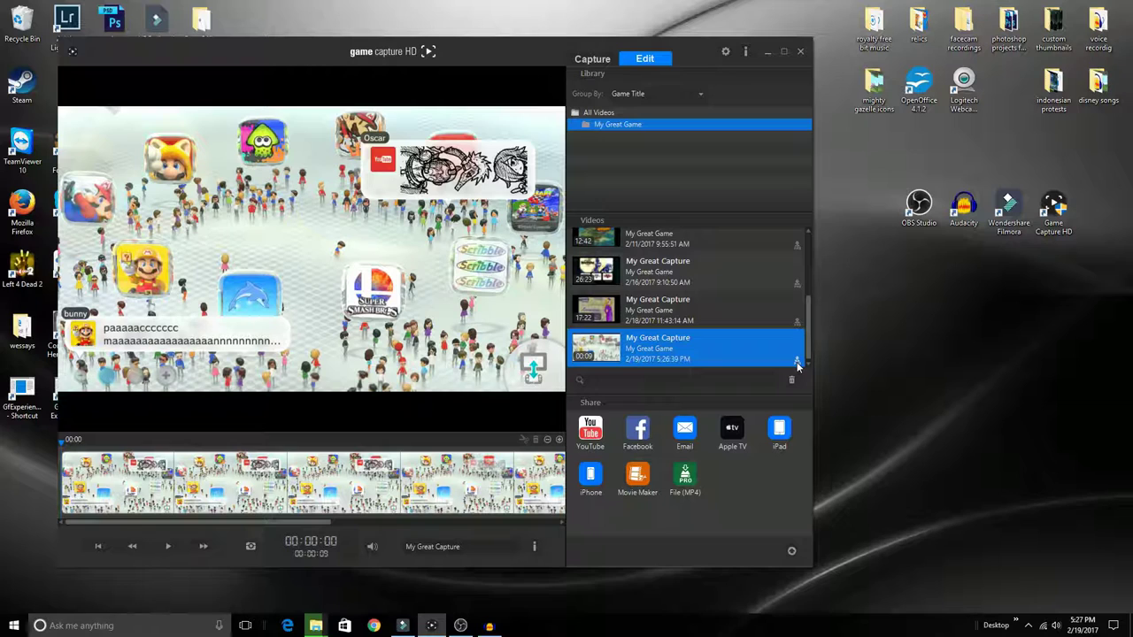
# Step: Show the new capture in the Videos folder, play it, then close Game Capture HD
pyautogui.click(797, 366)
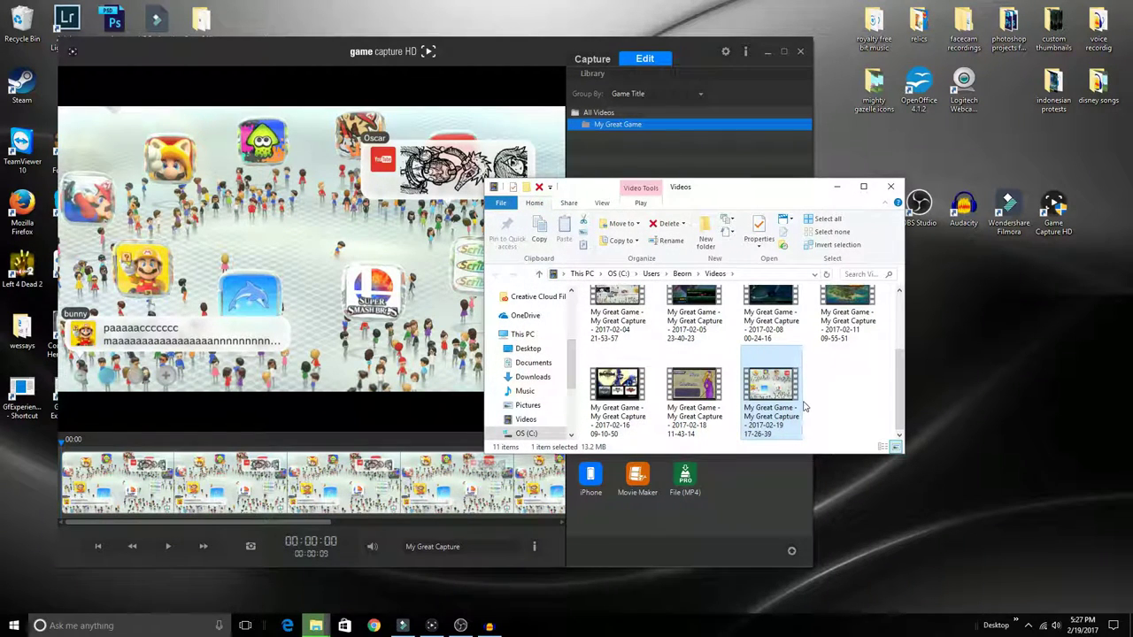
pyautogui.doubleClick(769, 390)
pyautogui.click(800, 51)
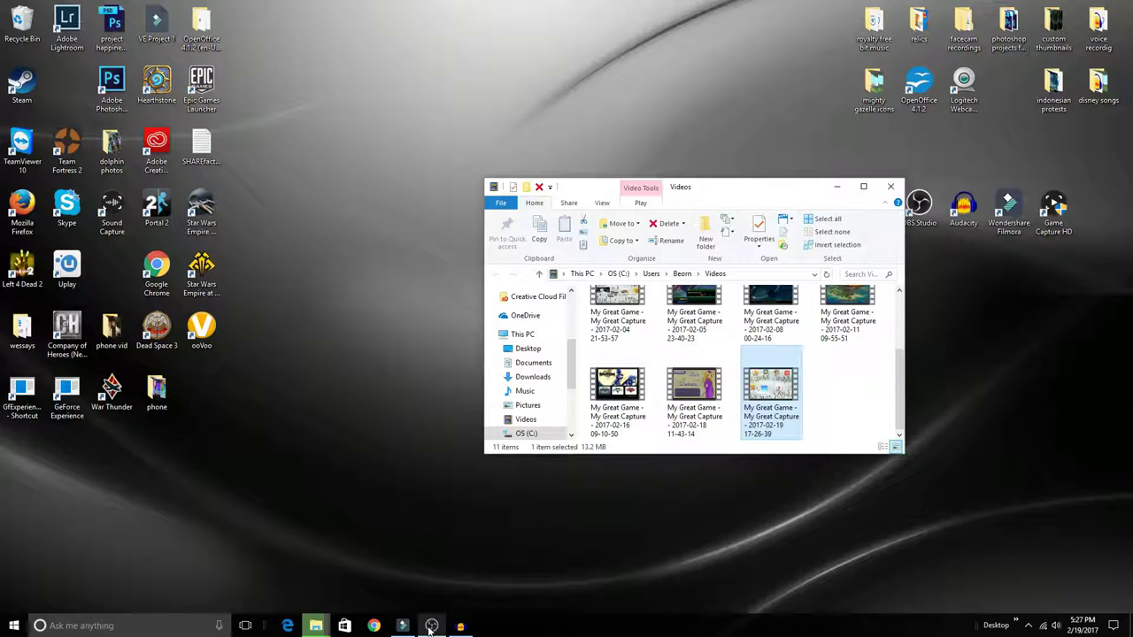
# Step: Switch between Filmora, the Videos folder and Game Capture HD, closing Game Capture HD and returning to Filmora
pyautogui.moveTo(403, 628)
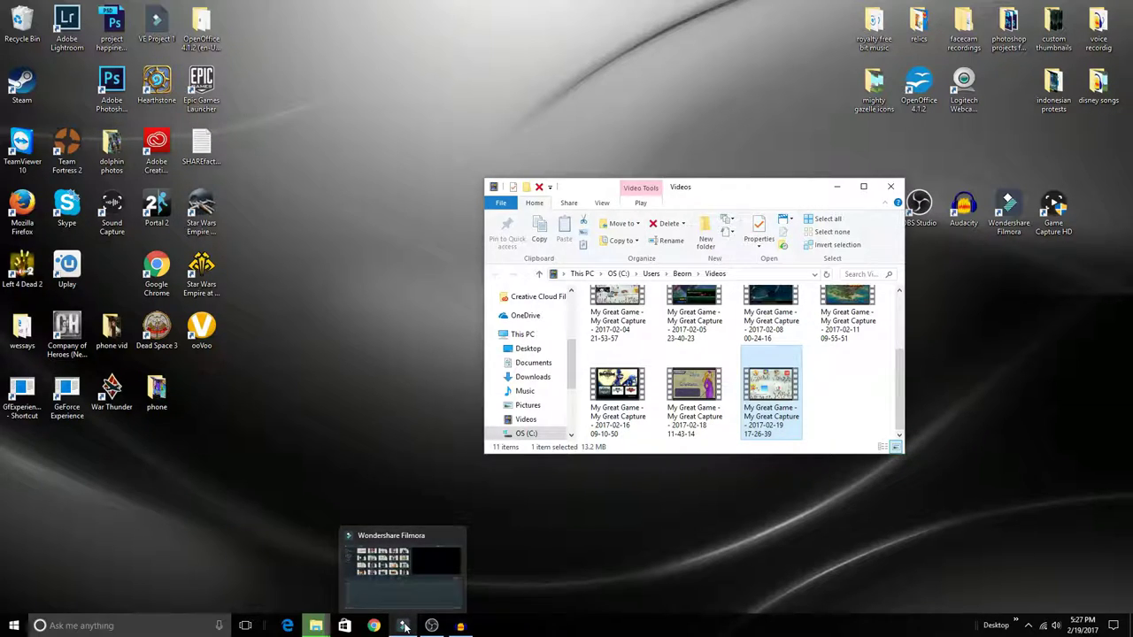
pyautogui.click(403, 627)
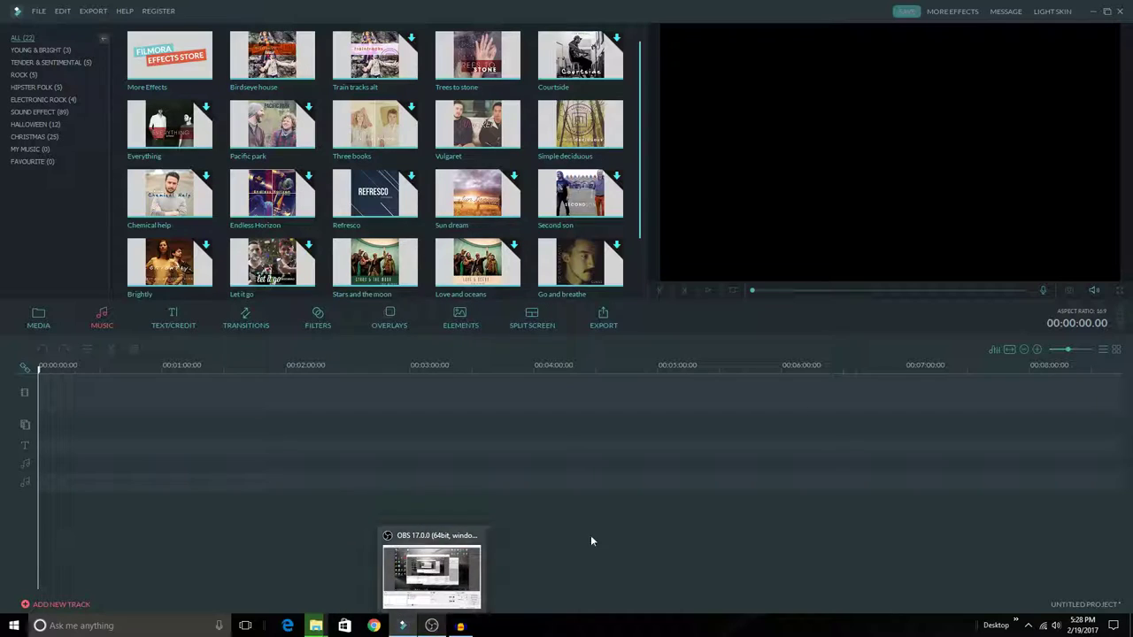
pyautogui.click(1092, 10)
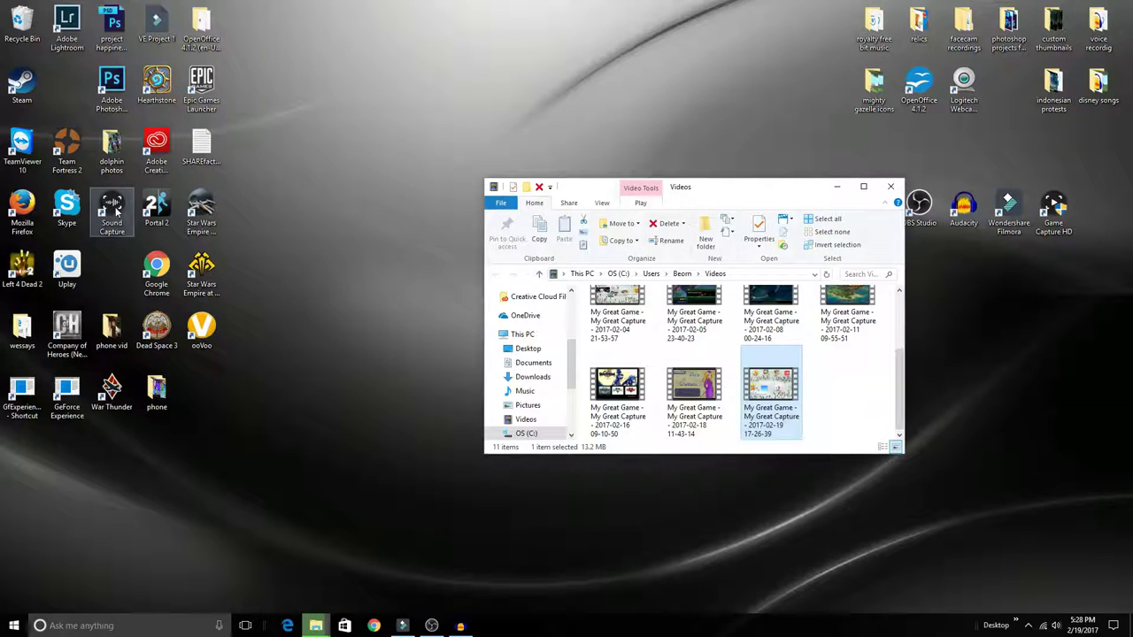
pyautogui.click(1052, 217)
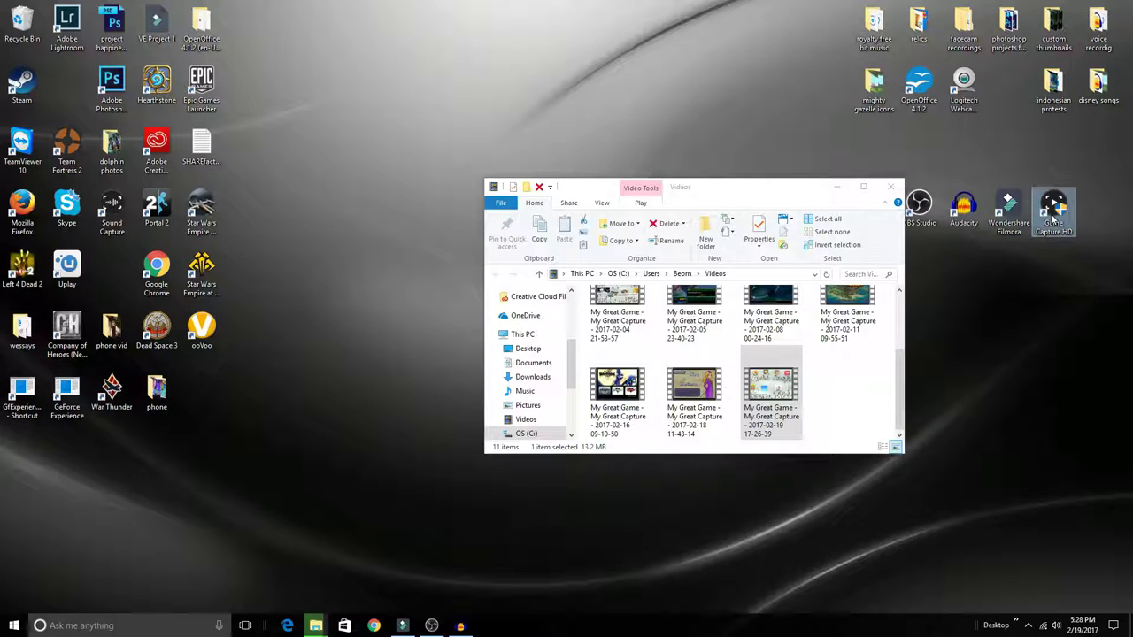
pyautogui.click(854, 206)
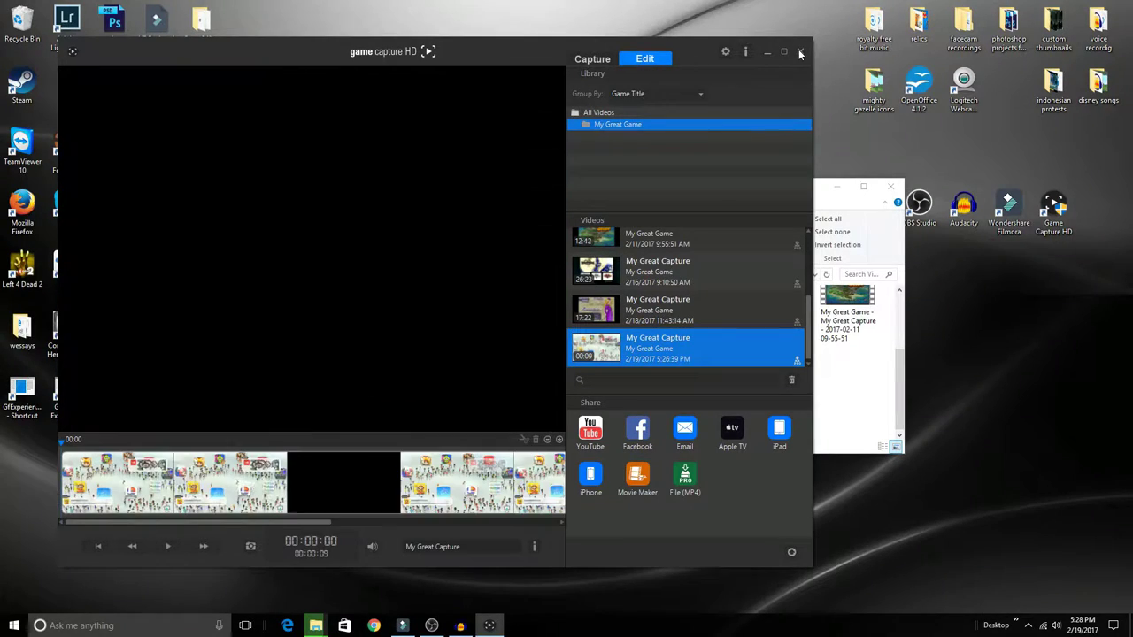
pyautogui.click(799, 50)
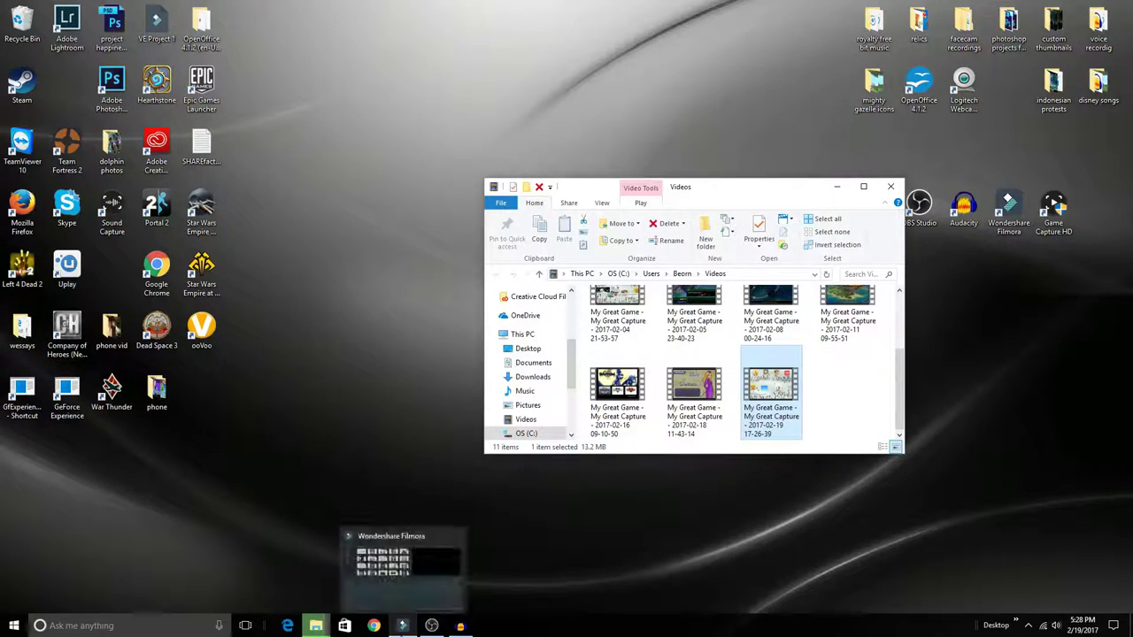
pyautogui.click(403, 626)
pyautogui.moveTo(315, 626)
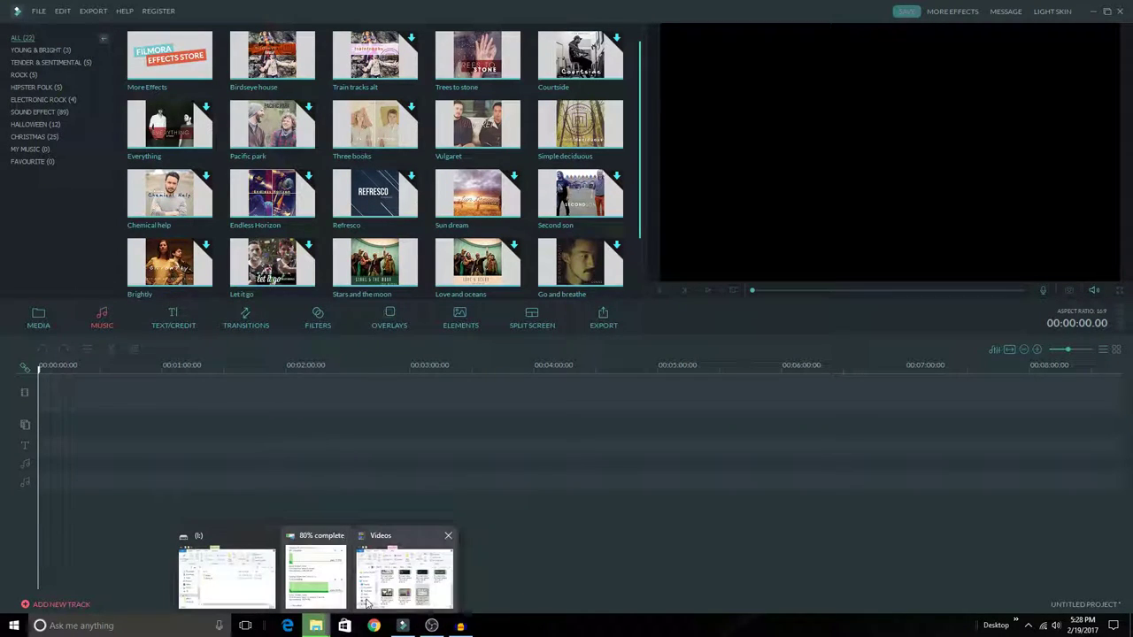
pyautogui.click(370, 602)
pyautogui.moveTo(761, 394); pyautogui.dragTo(249, 413)
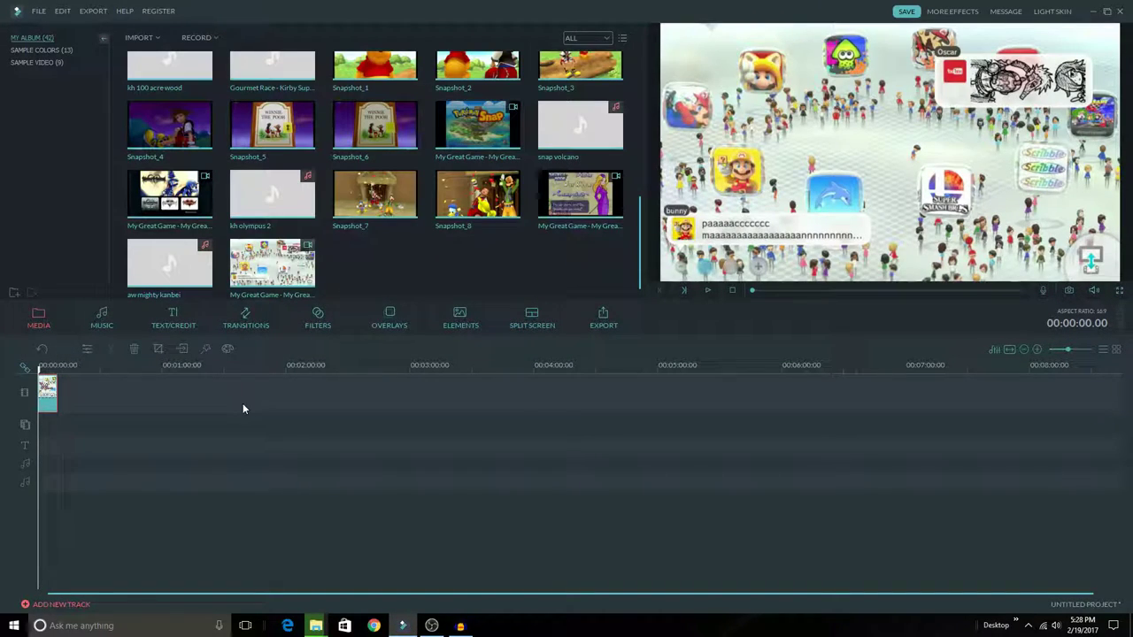
# Step: Split the clip at about 00:00:03.08, then undo the split to keep it whole
pyautogui.click(59, 396)
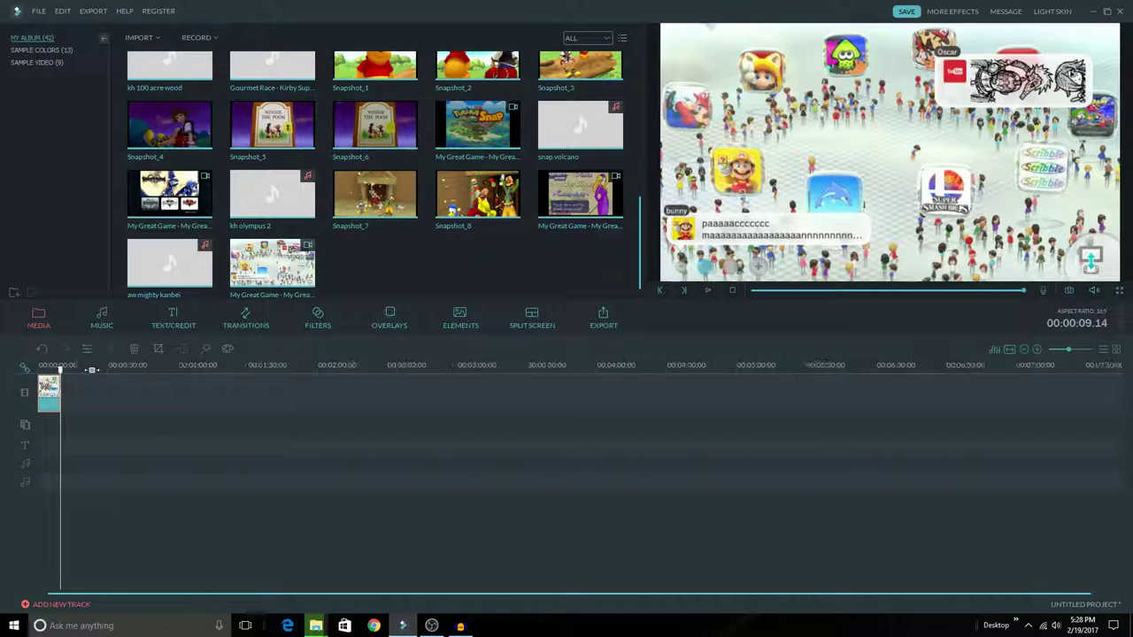
pyautogui.scroll(1, 399, 367)
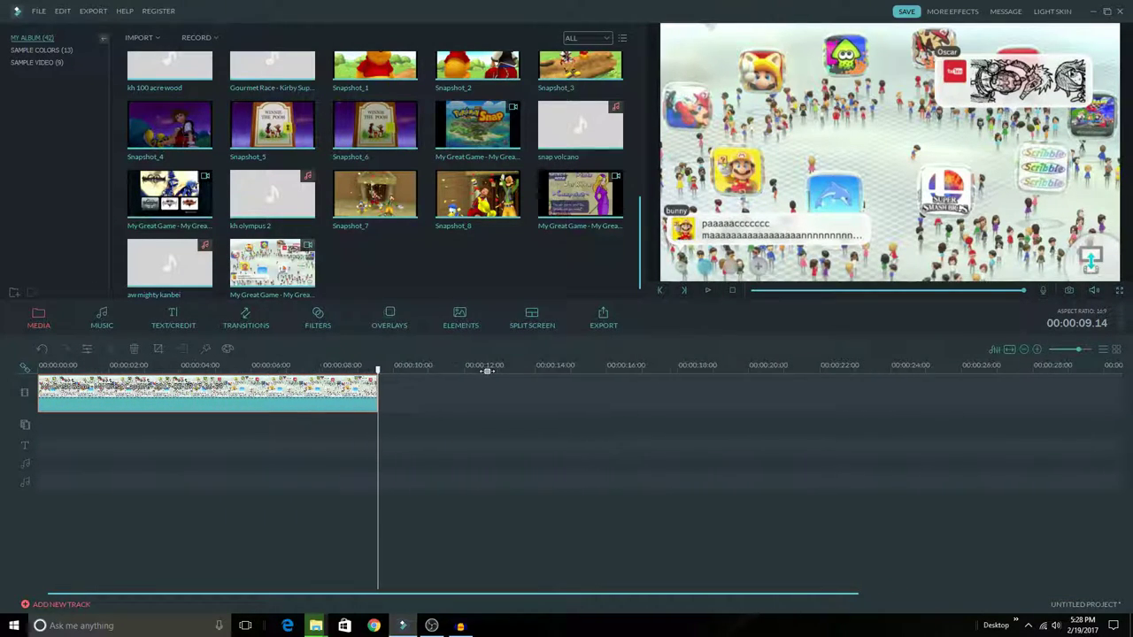
pyautogui.moveTo(386, 376); pyautogui.dragTo(156, 370)
pyautogui.rightClick(215, 401)
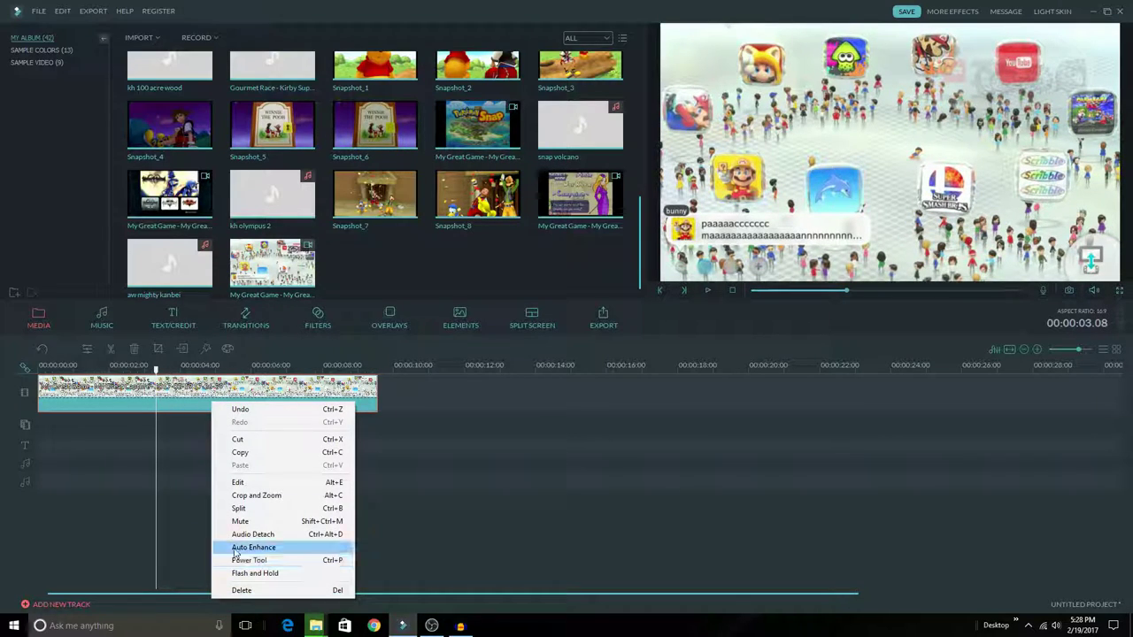
pyautogui.click(245, 508)
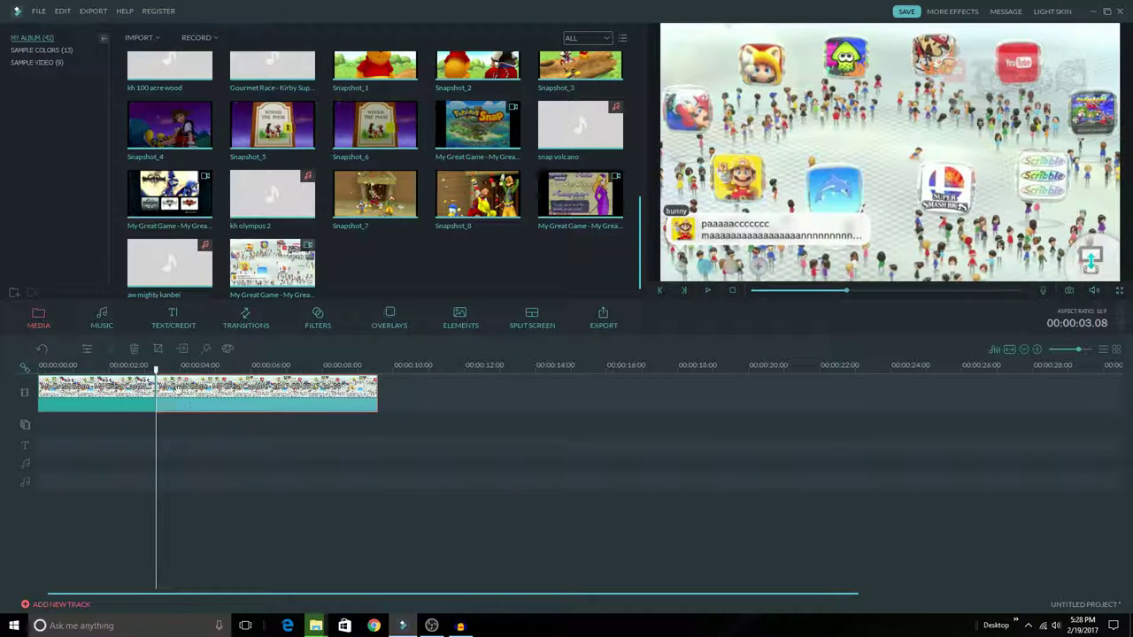
pyautogui.click(63, 11)
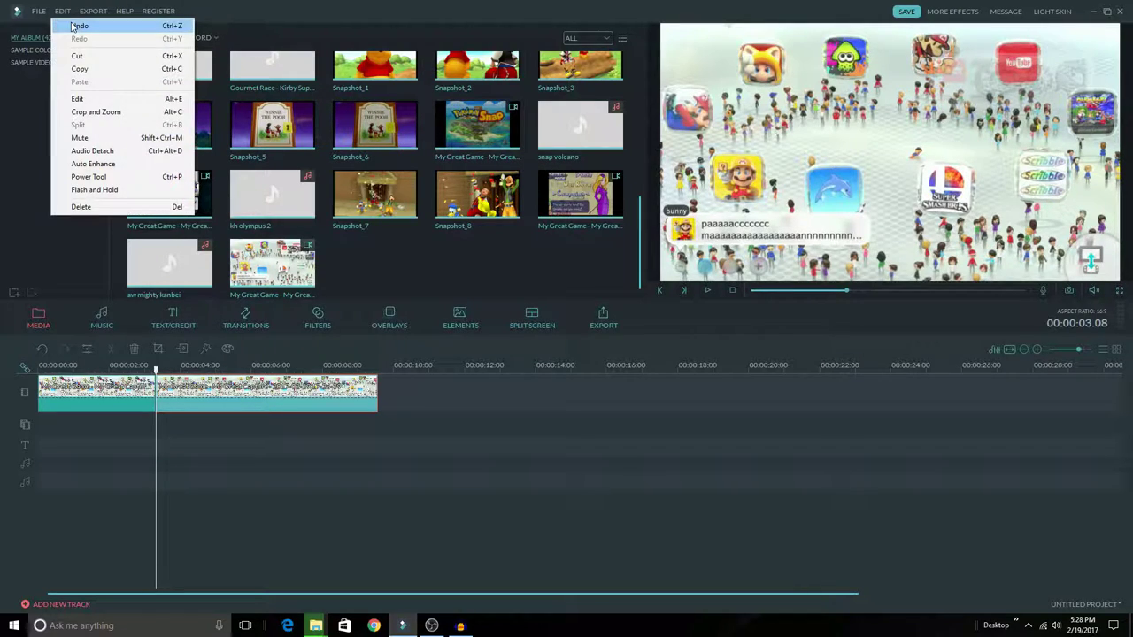
pyautogui.click(75, 25)
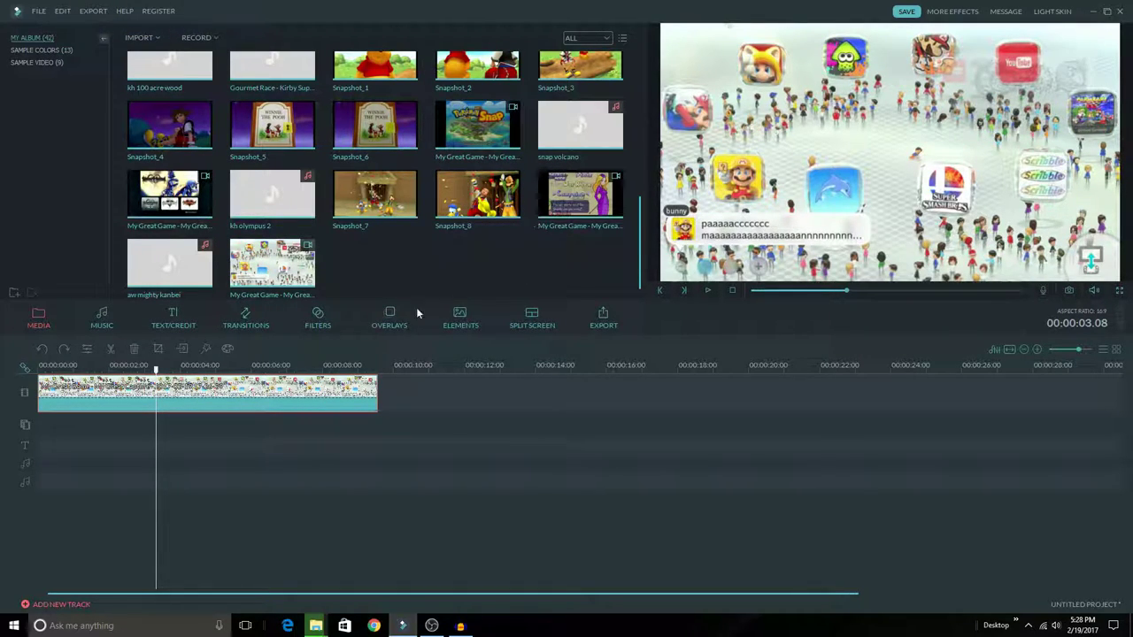
# Step: In the gameplay clip's Edit panel, lower the audio volume from 100 to 69
pyautogui.rightClick(200, 388)
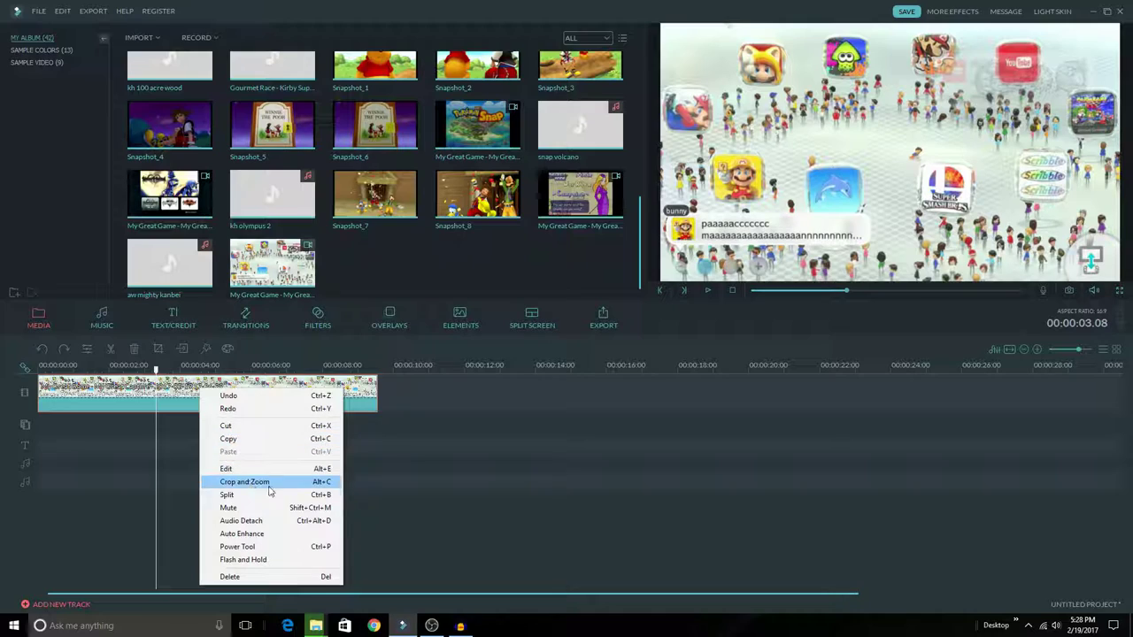
pyautogui.click(346, 503)
pyautogui.rightClick(272, 392)
pyautogui.click(299, 474)
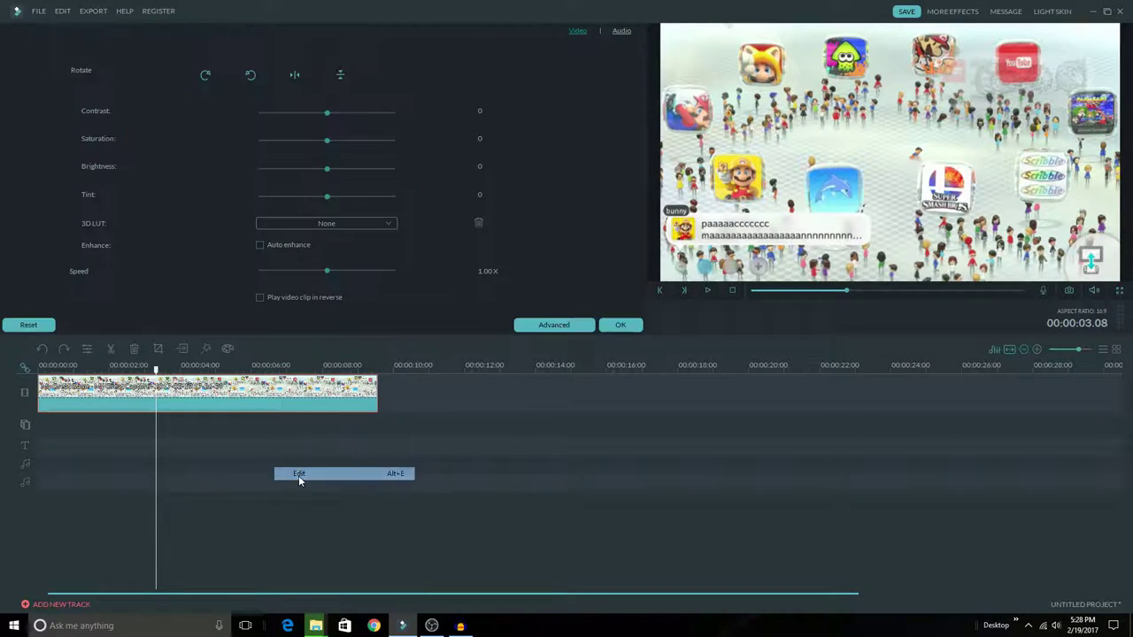
pyautogui.click(621, 31)
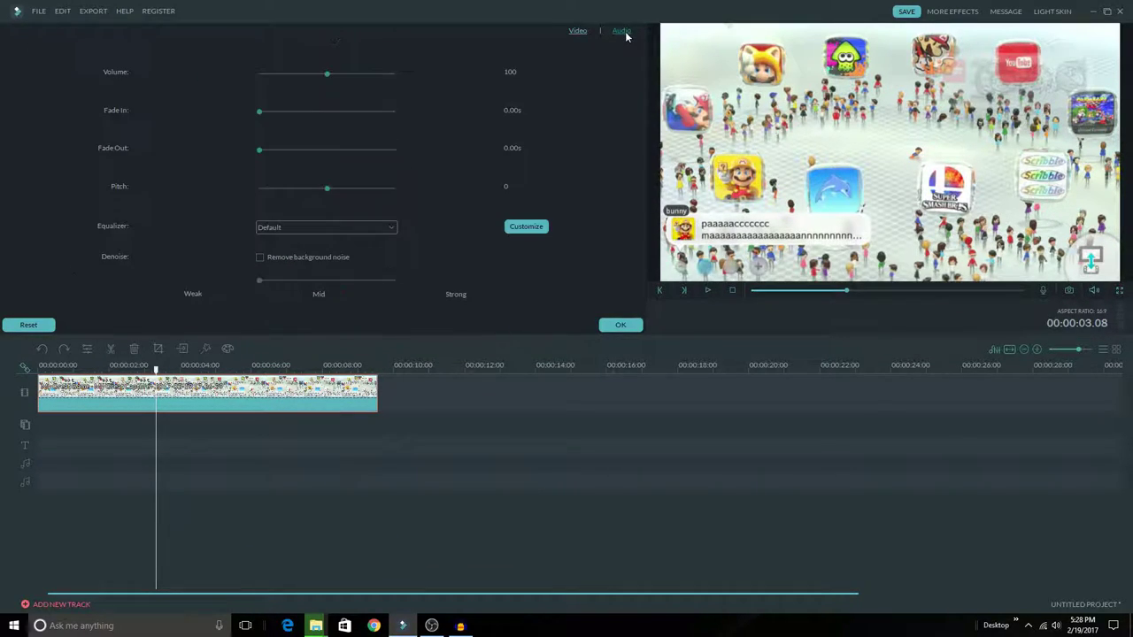
pyautogui.moveTo(332, 79)
pyautogui.mouseDown()
pyautogui.moveTo(372, 78)
pyautogui.moveTo(326, 85)
pyautogui.mouseUp()
pyautogui.moveTo(328, 76)
pyautogui.mouseDown()
pyautogui.moveTo(300, 77)
pyautogui.moveTo(381, 78)
pyautogui.moveTo(327, 79)
pyautogui.mouseUp()
pyautogui.click(578, 34)
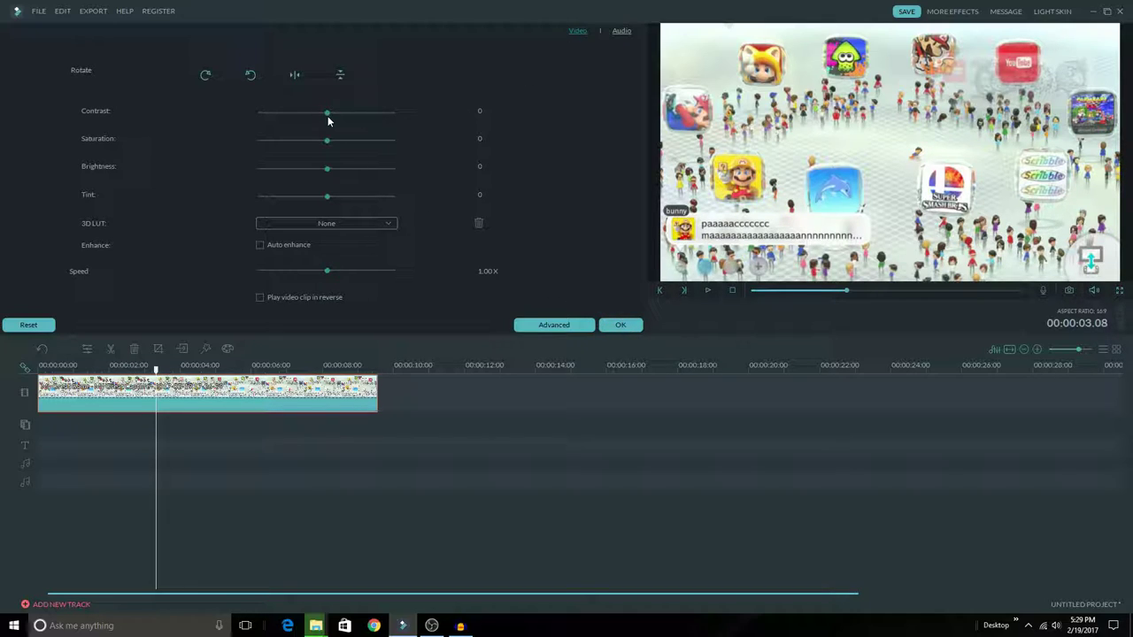
# Step: Confirm the clip edits with OK, closing the editing panel
pyautogui.click(619, 327)
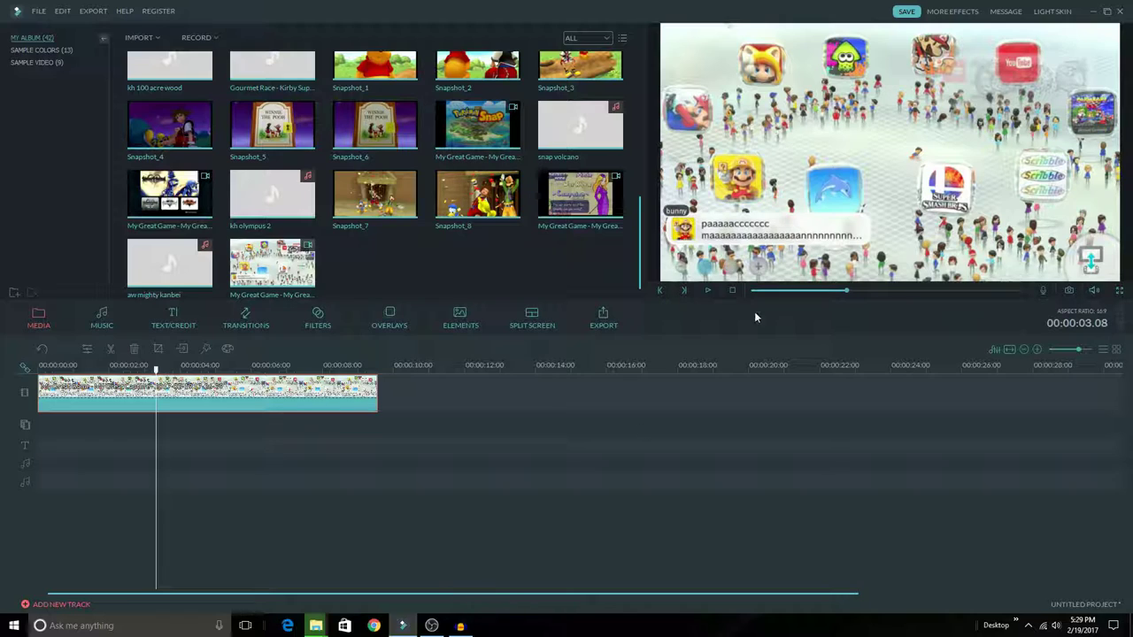
# Step: Minimize Filmora and move the Videos folder window up and to the left
pyautogui.click(1093, 14)
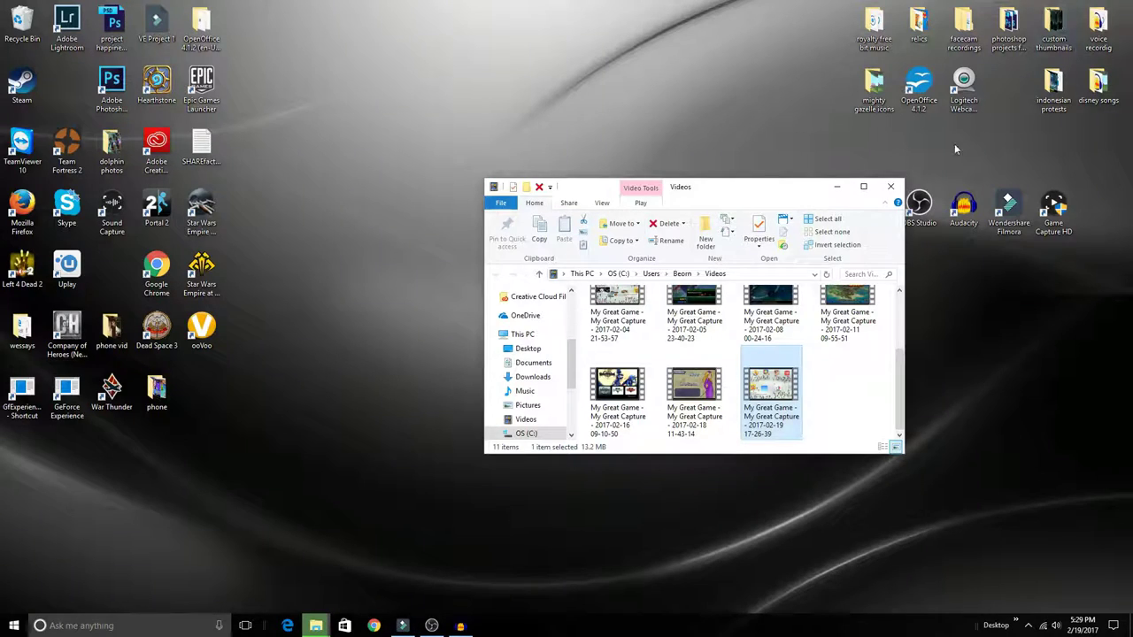
pyautogui.moveTo(759, 194); pyautogui.dragTo(542, 121)
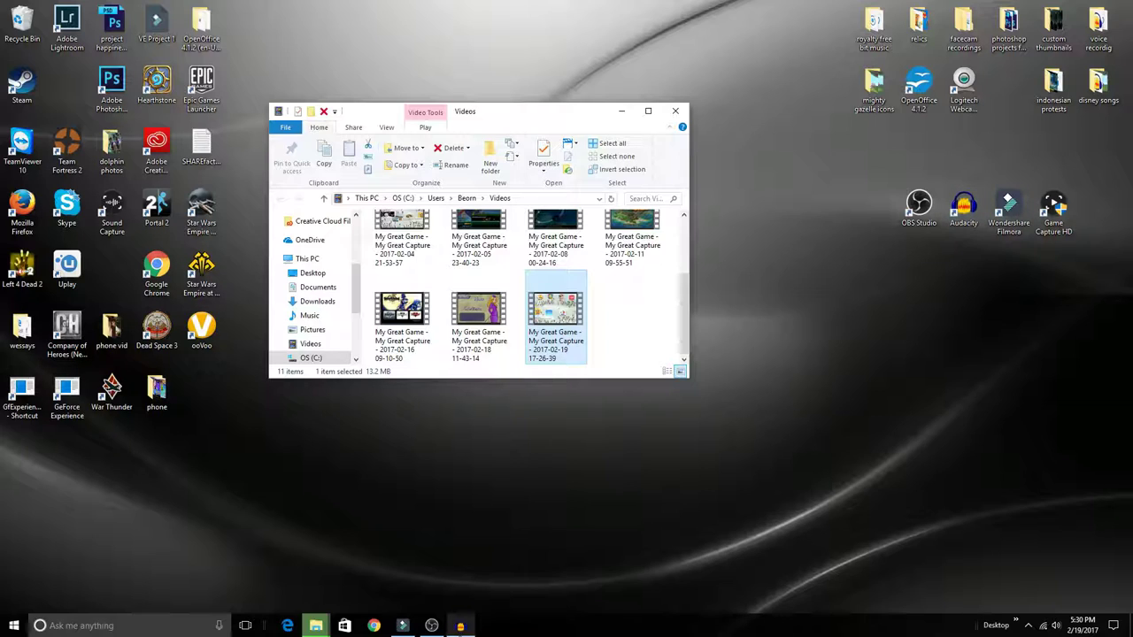
pyautogui.click(467, 627)
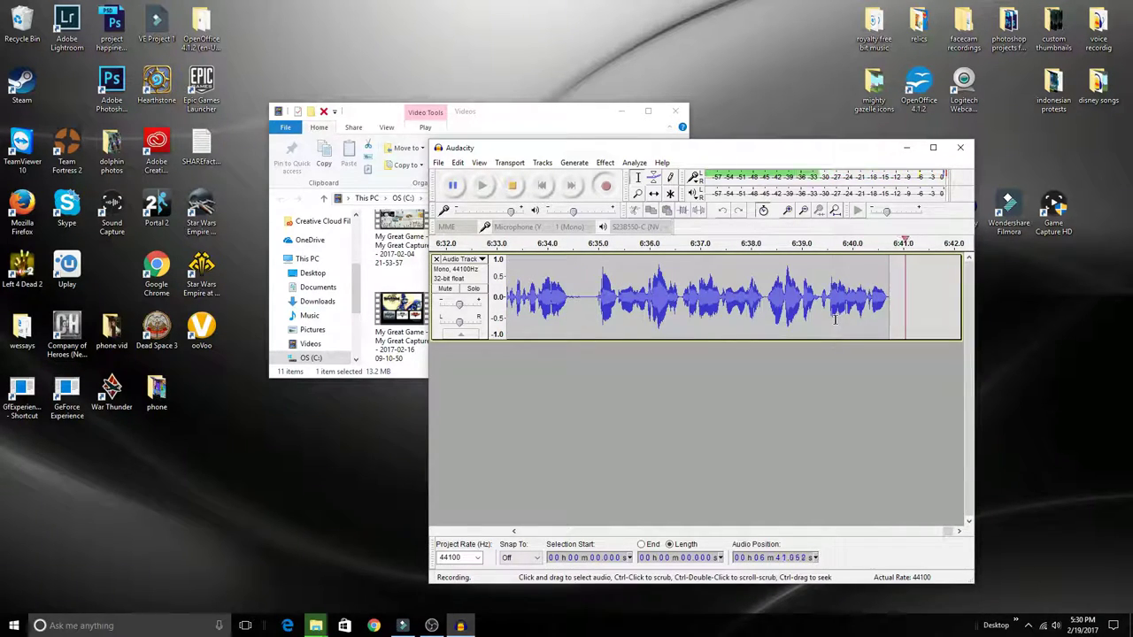
pyautogui.click(907, 147)
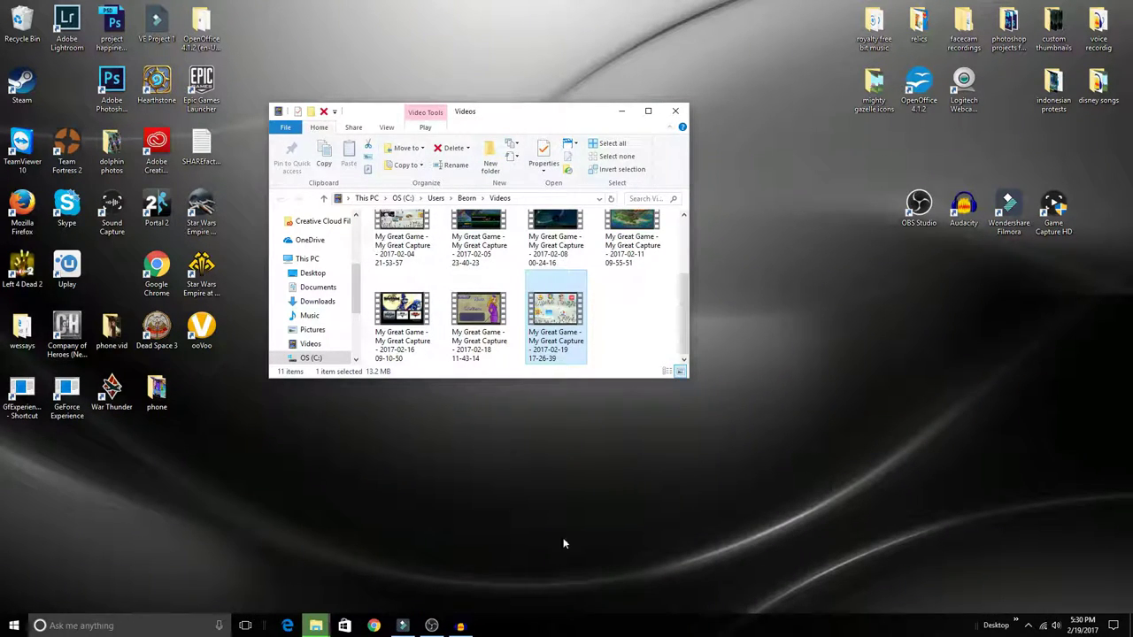
# Step: Bring Filmora and the Videos Explorer window forward, then browse voice recordig to the battalion wars files
pyautogui.click(403, 626)
pyautogui.moveTo(321, 629)
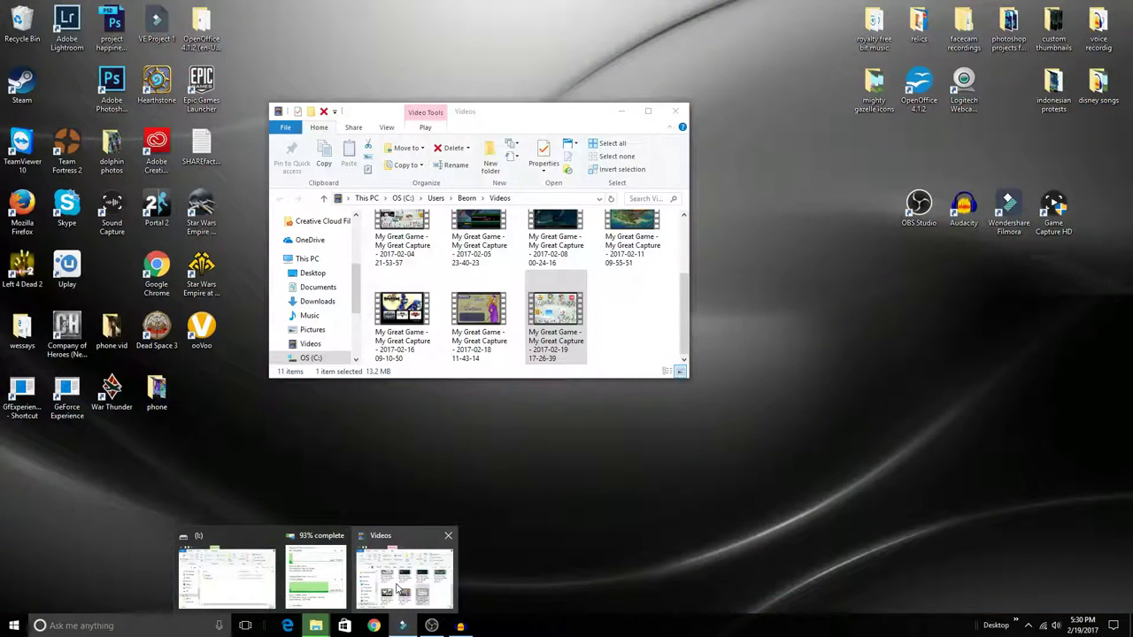
pyautogui.click(398, 590)
pyautogui.scroll(2, 318, 283)
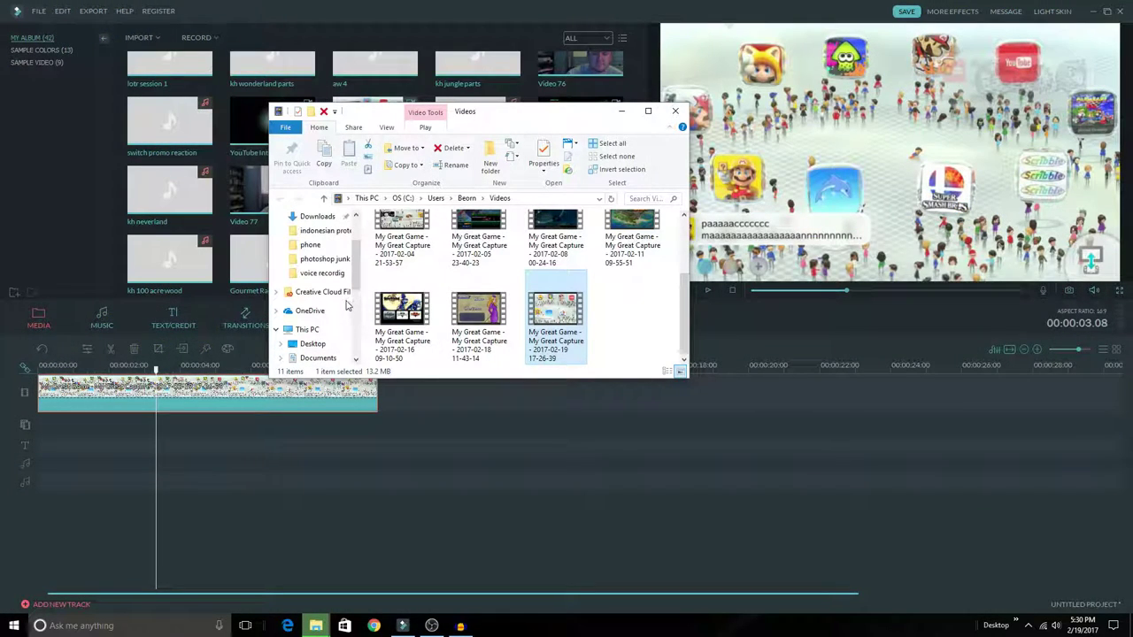
pyautogui.click(324, 274)
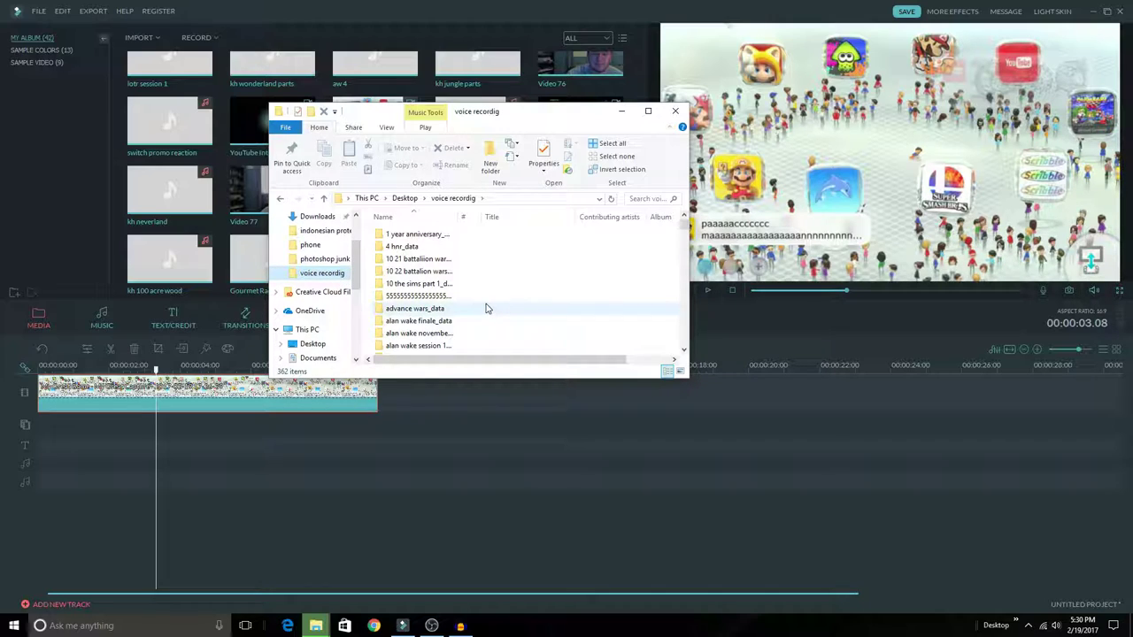
pyautogui.scroll(-20, 478, 310)
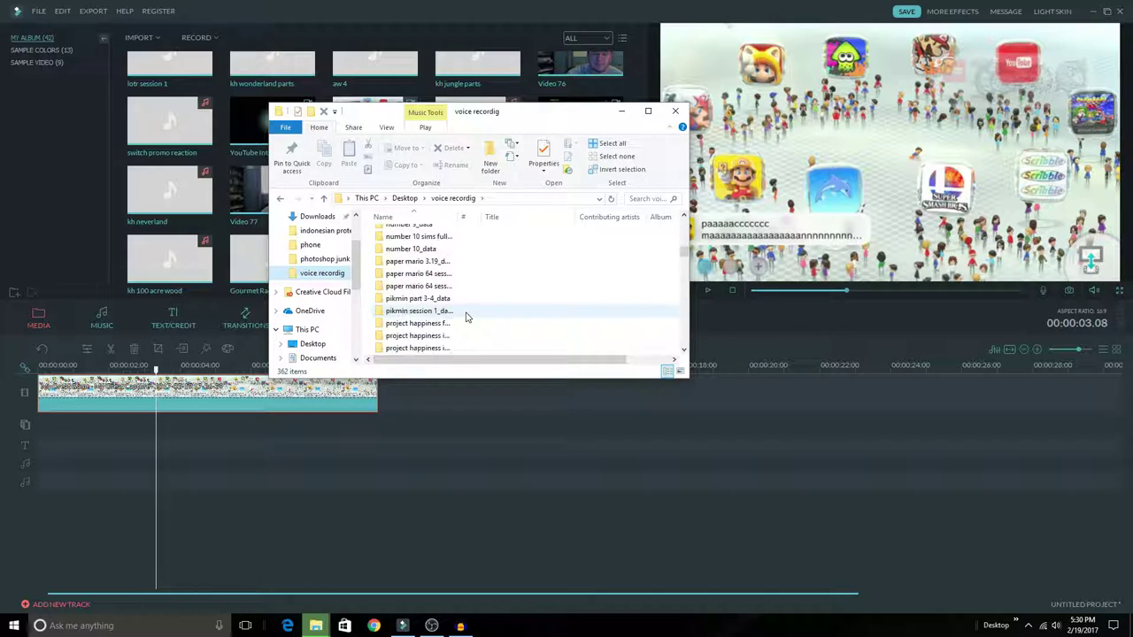
pyautogui.scroll(-10, 467, 317)
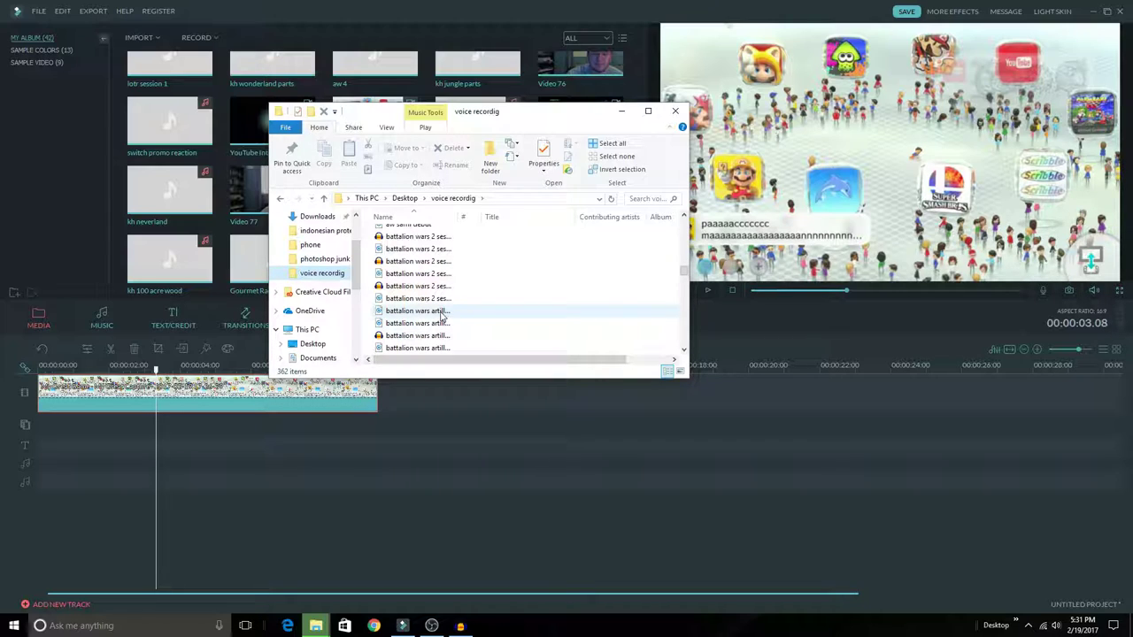
# Step: Drag the battalion wars voice recording from Explorer onto Filmora's audio track
pyautogui.moveTo(441, 311); pyautogui.dragTo(347, 440)
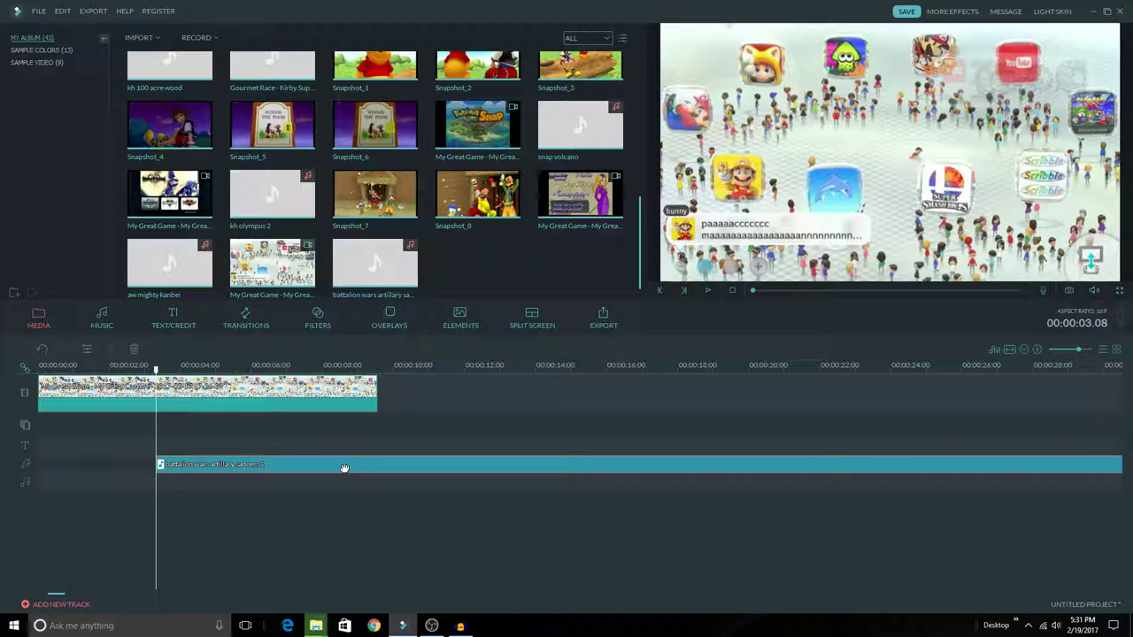
pyautogui.rightClick(245, 465)
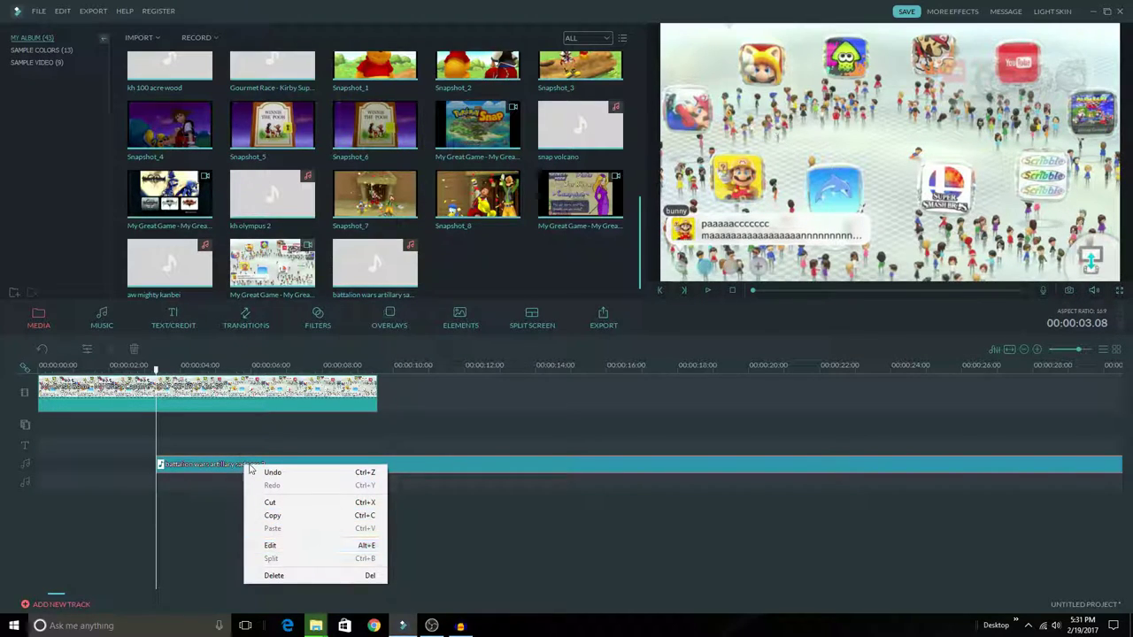
pyautogui.click(206, 399)
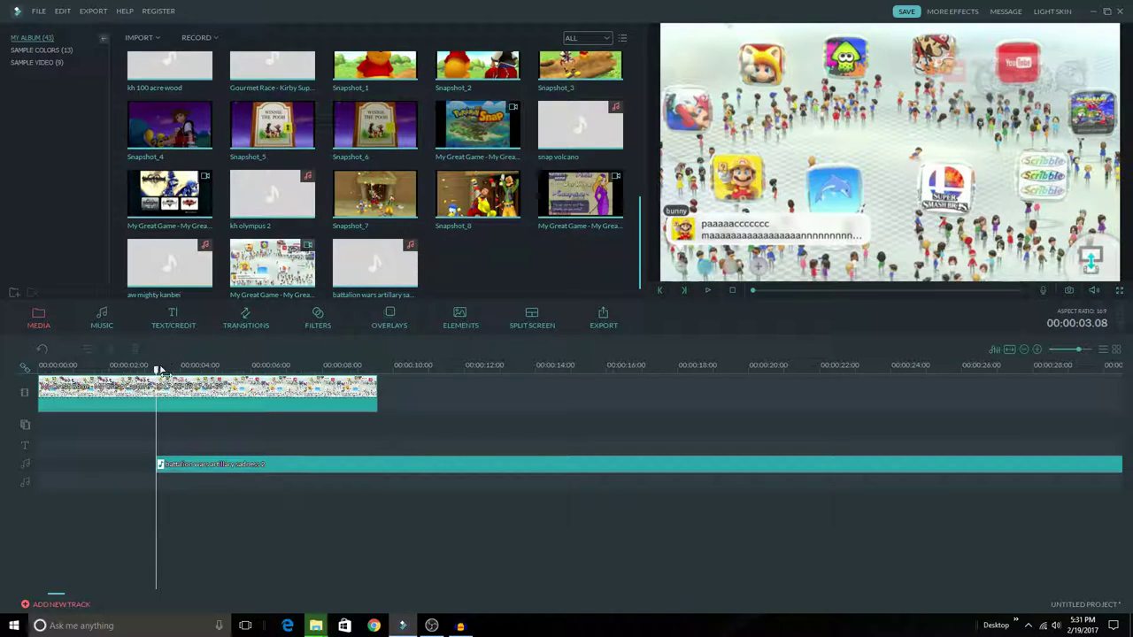
# Step: Split the voice clip at 00:00:07.02 and delete the part after the cut
pyautogui.moveTo(161, 369); pyautogui.dragTo(288, 370)
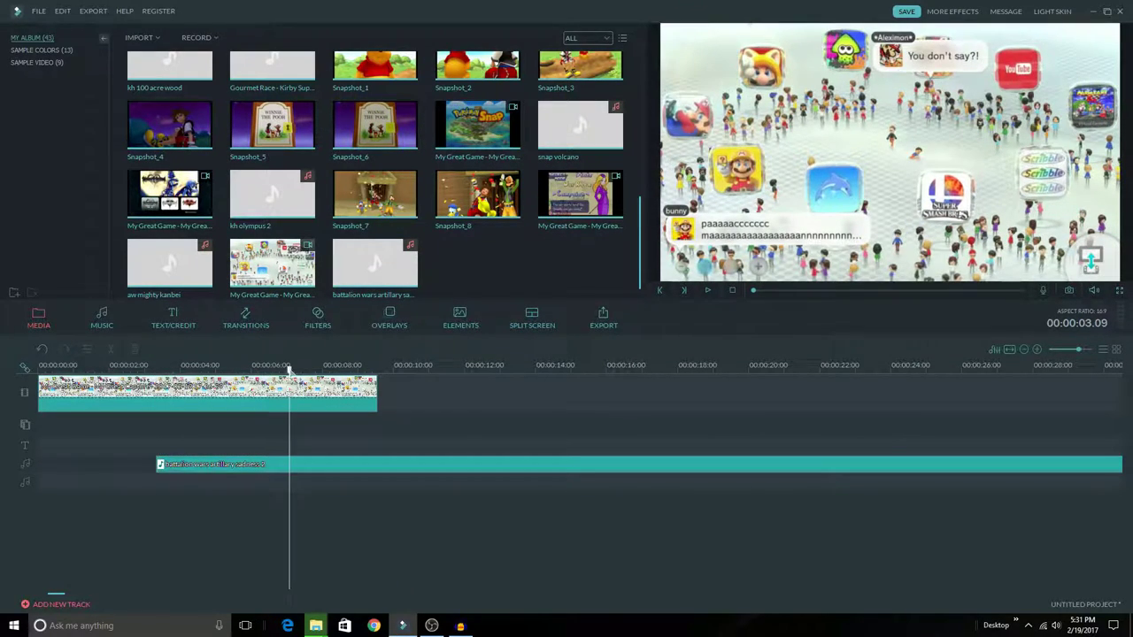
pyautogui.rightClick(327, 470)
pyautogui.click(372, 562)
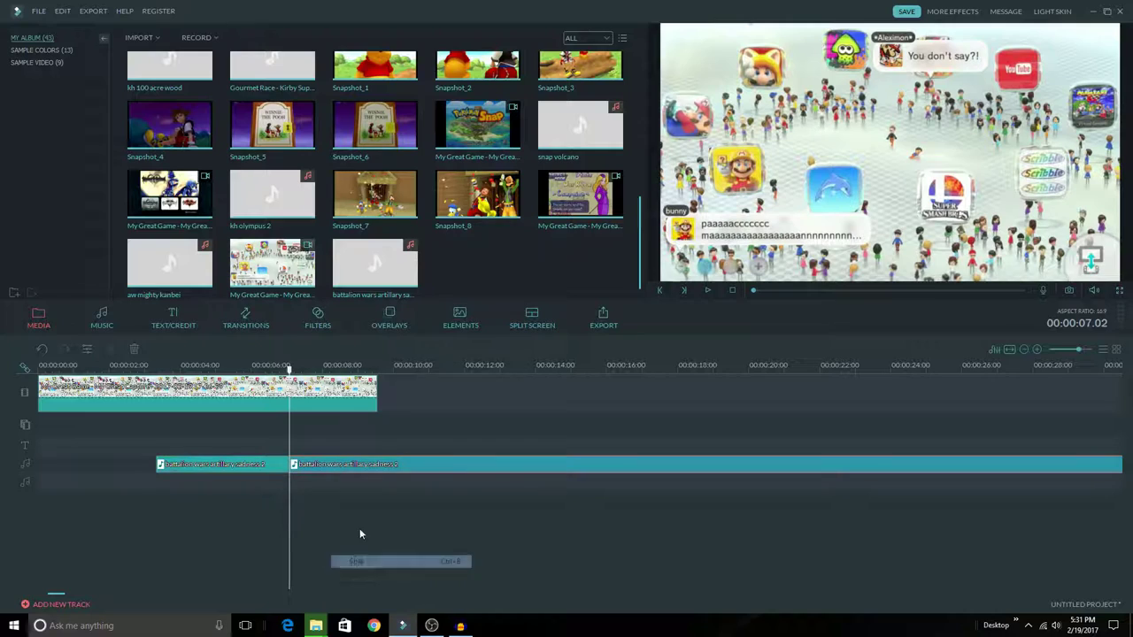
pyautogui.rightClick(351, 467)
pyautogui.click(384, 578)
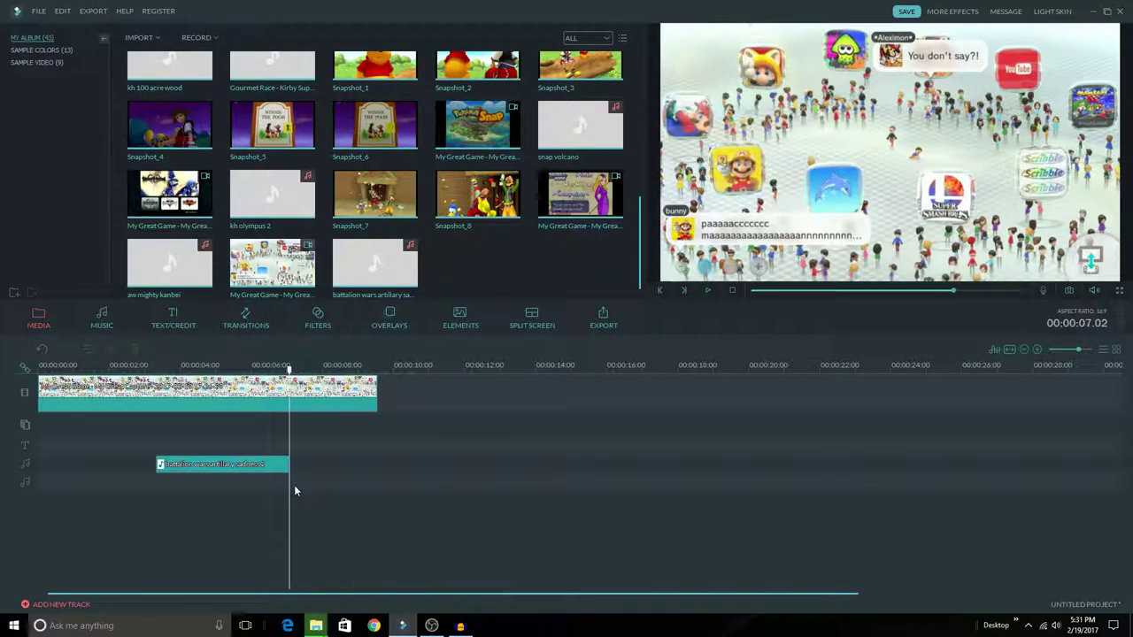
# Step: Move the voice-over clip to start about one second in and scrub the opening to check it
pyautogui.moveTo(242, 466); pyautogui.dragTo(142, 465)
pyautogui.moveTo(76, 370); pyautogui.dragTo(68, 370)
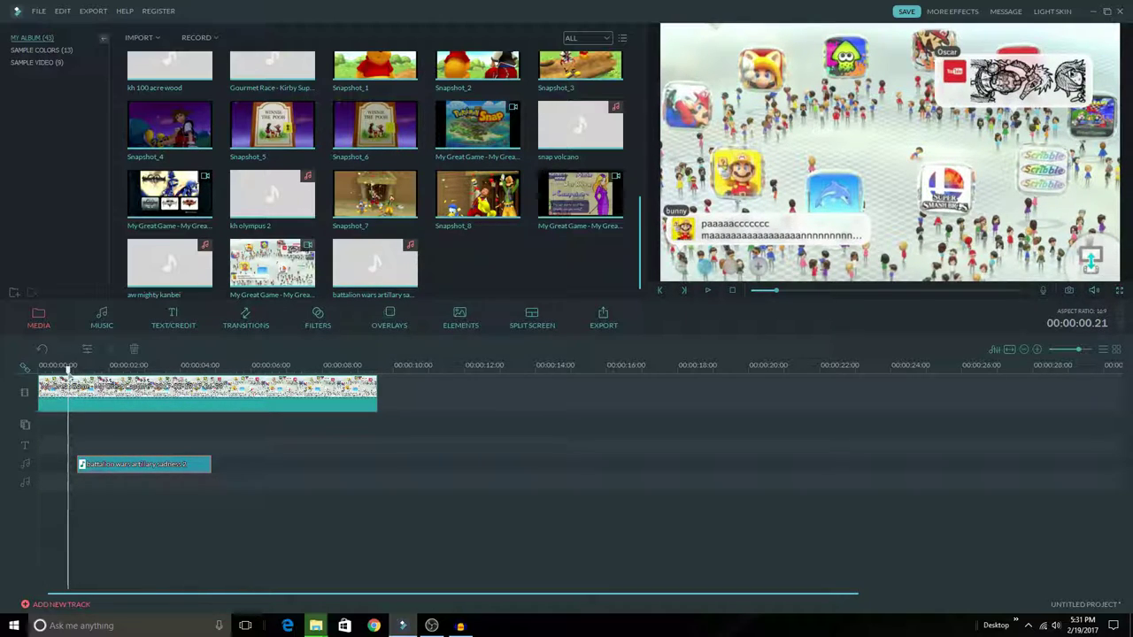
pyautogui.moveTo(68, 369)
pyautogui.mouseDown()
pyautogui.moveTo(86, 370)
pyautogui.moveTo(73, 370)
pyautogui.mouseUp()
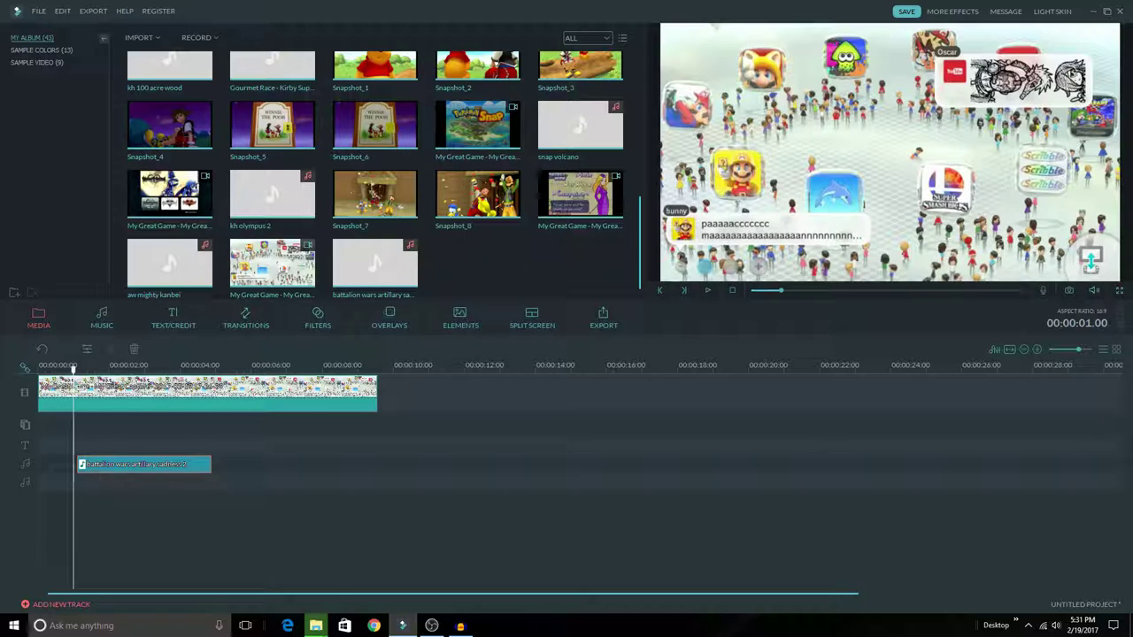
pyautogui.moveTo(74, 368); pyautogui.dragTo(55, 369)
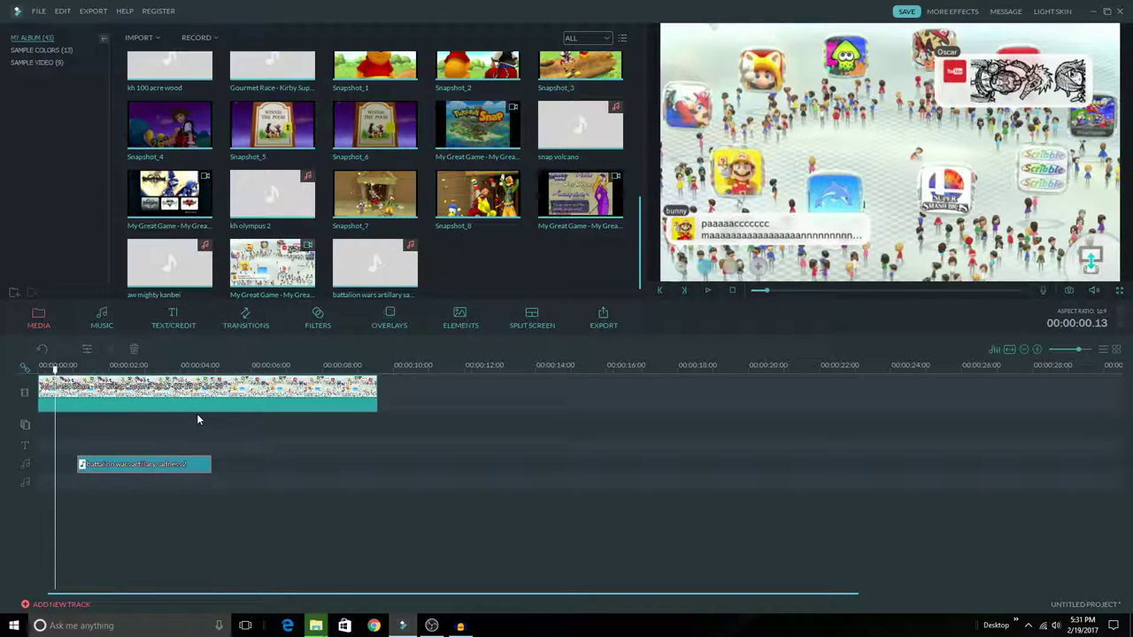
pyautogui.moveTo(55, 368); pyautogui.dragTo(425, 397)
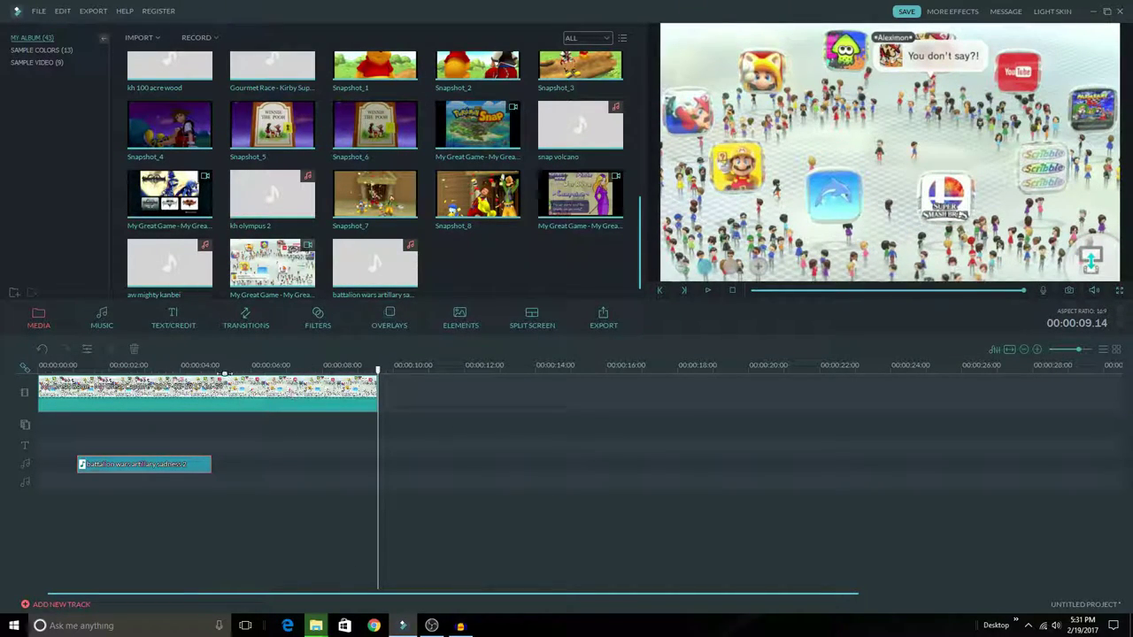
# Step: Split the gameplay clip at 00:00:05.03 and scrub around the cut to review it
pyautogui.click(220, 370)
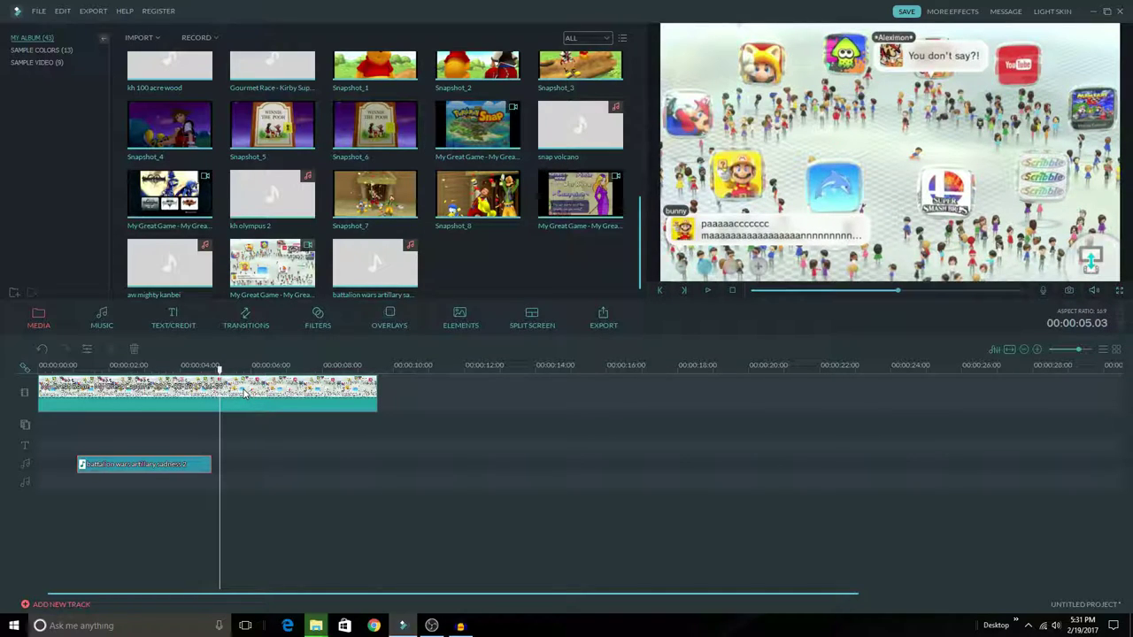
pyautogui.rightClick(245, 393)
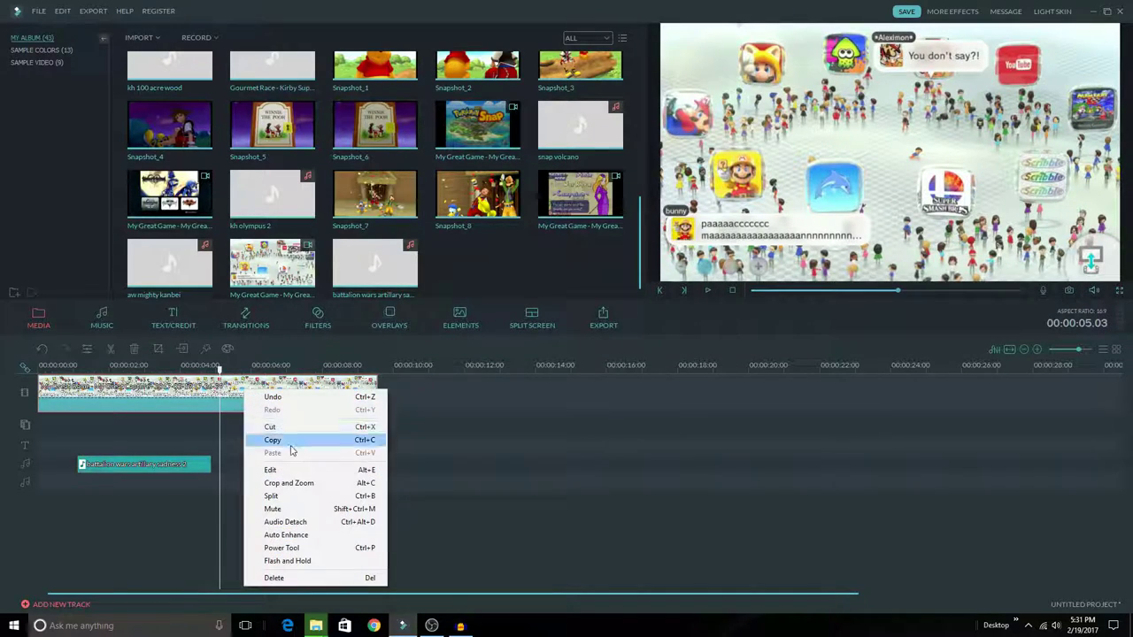
pyautogui.click(281, 497)
pyautogui.moveTo(220, 370)
pyautogui.mouseDown()
pyautogui.moveTo(166, 370)
pyautogui.moveTo(359, 369)
pyautogui.moveTo(210, 370)
pyautogui.moveTo(221, 370)
pyautogui.mouseUp()
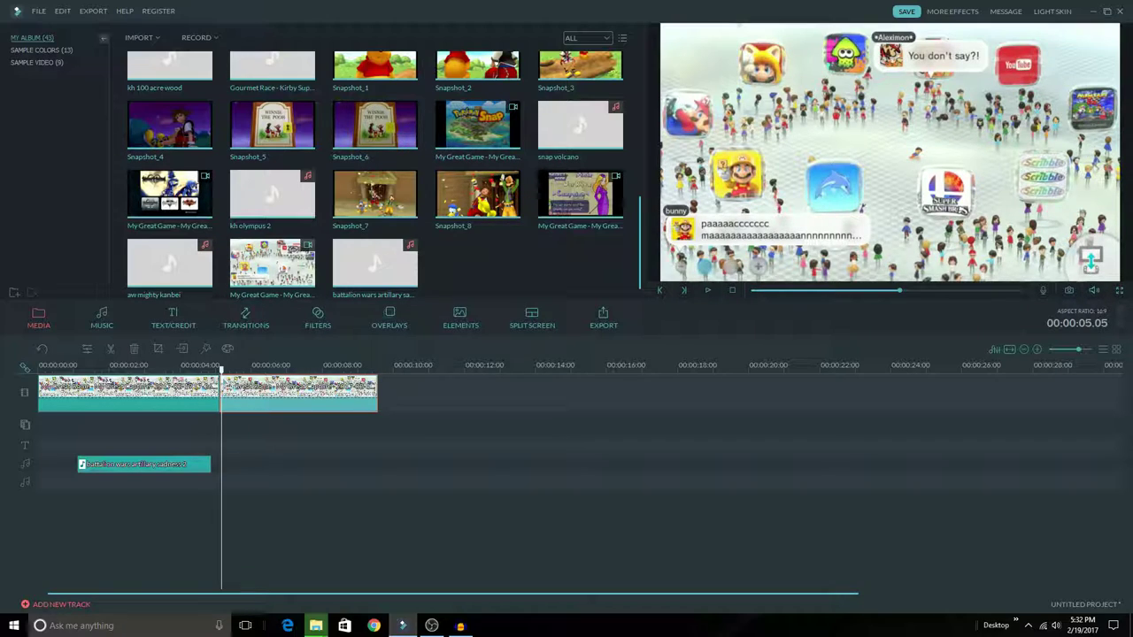
pyautogui.moveTo(222, 370); pyautogui.dragTo(247, 370)
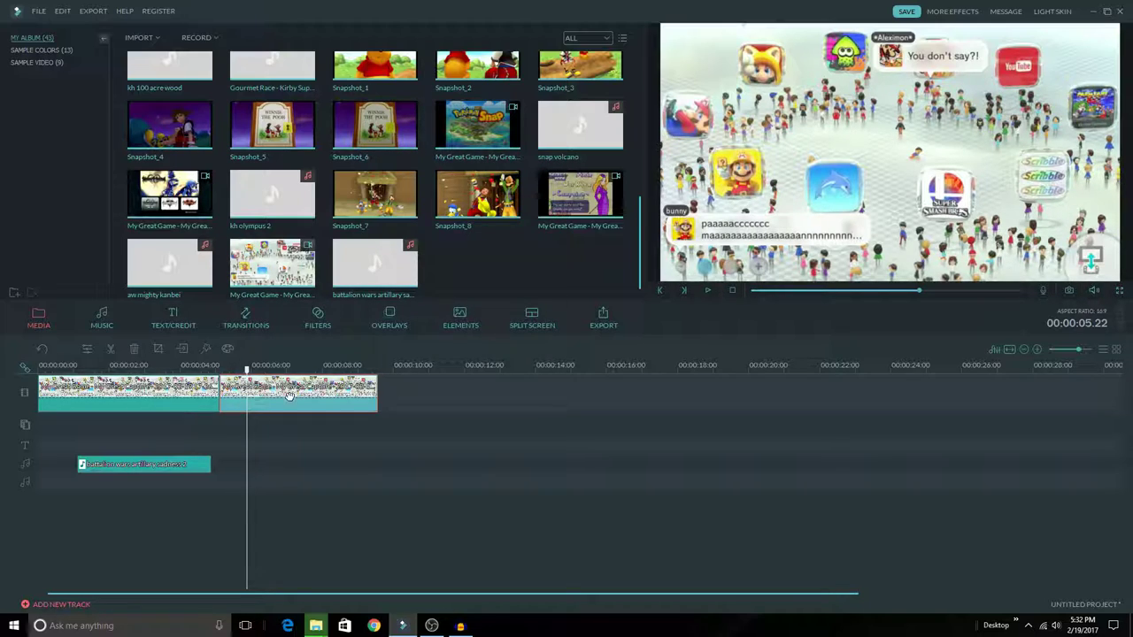
# Step: Undo the gameplay clip split and return the playhead to about 00:00:01.08
pyautogui.click(61, 10)
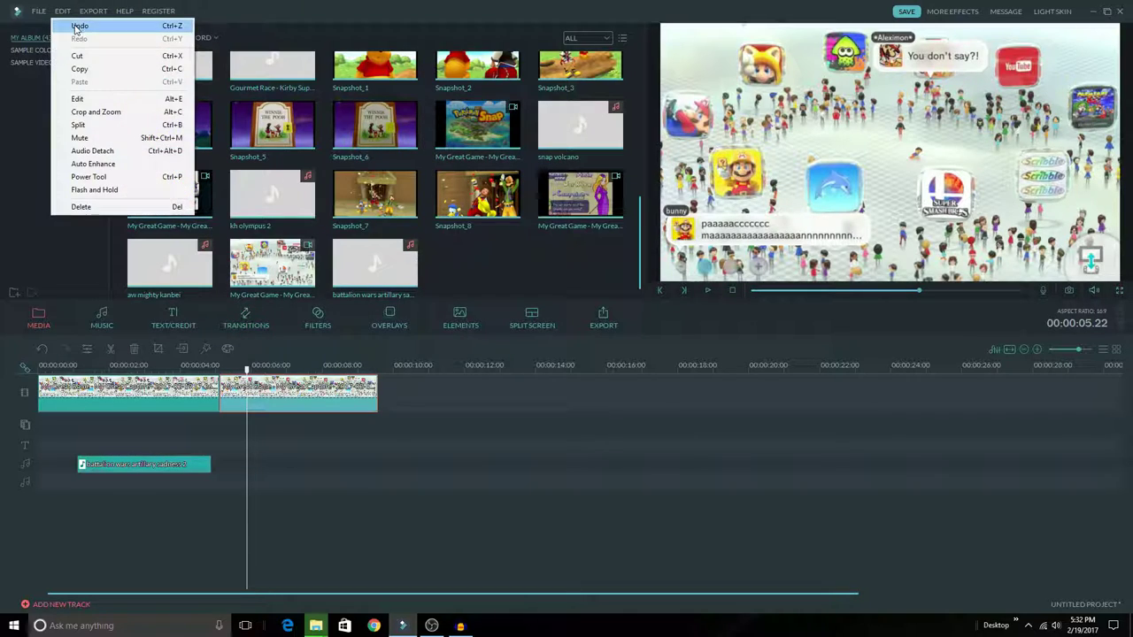
pyautogui.click(77, 26)
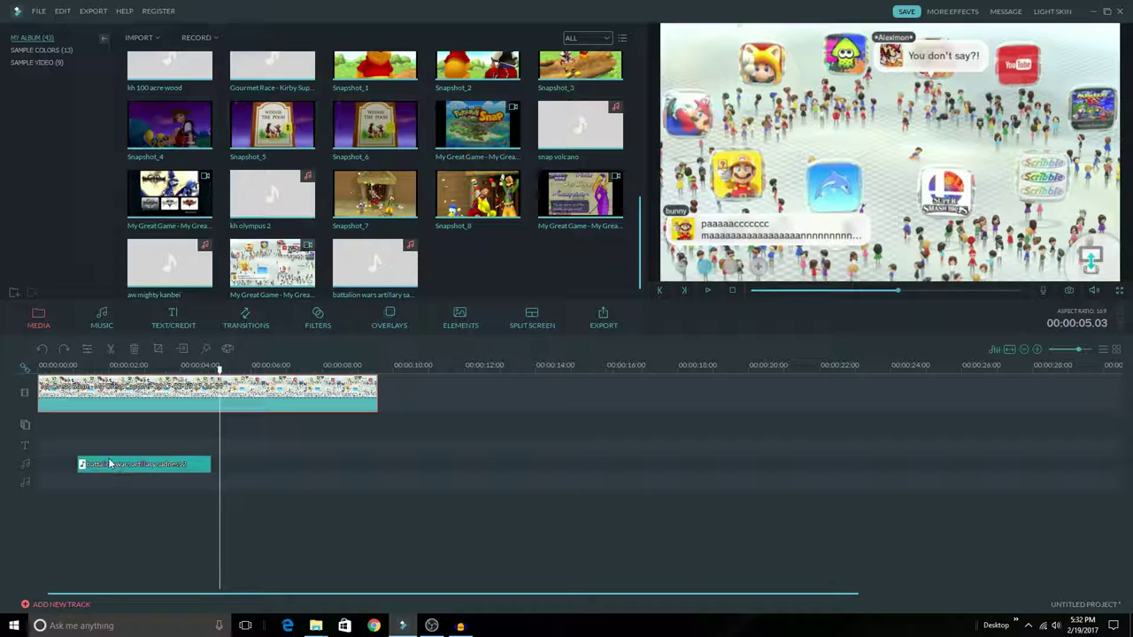
pyautogui.moveTo(104, 371); pyautogui.dragTo(151, 370)
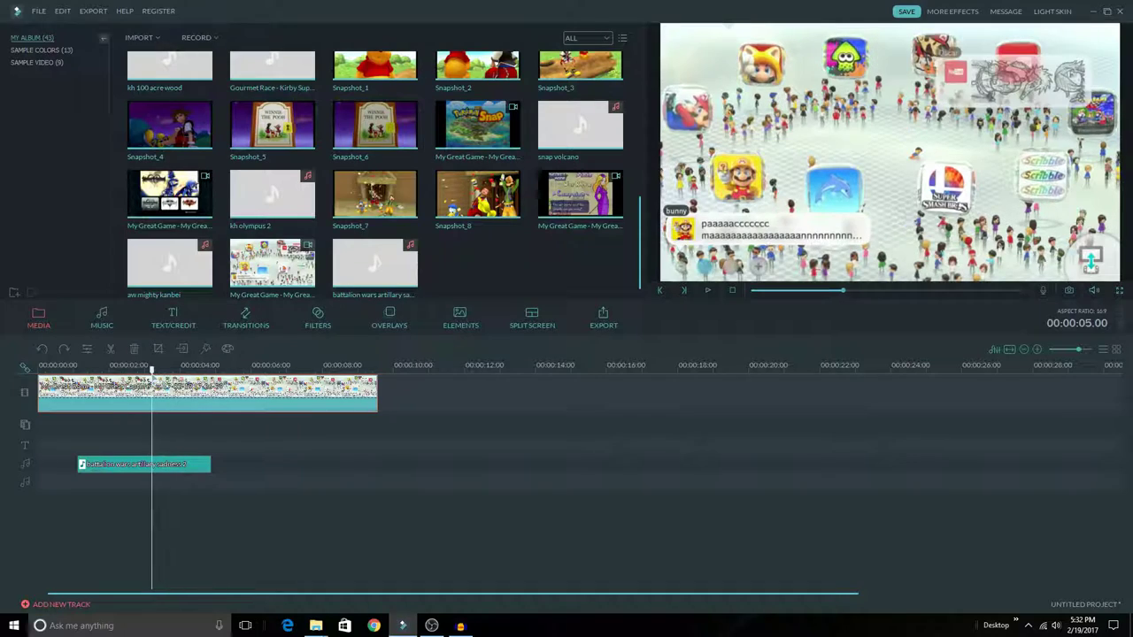
# Step: Open the MP4 export window at 1280*720 and select the default output name
pyautogui.click(93, 10)
pyautogui.click(104, 26)
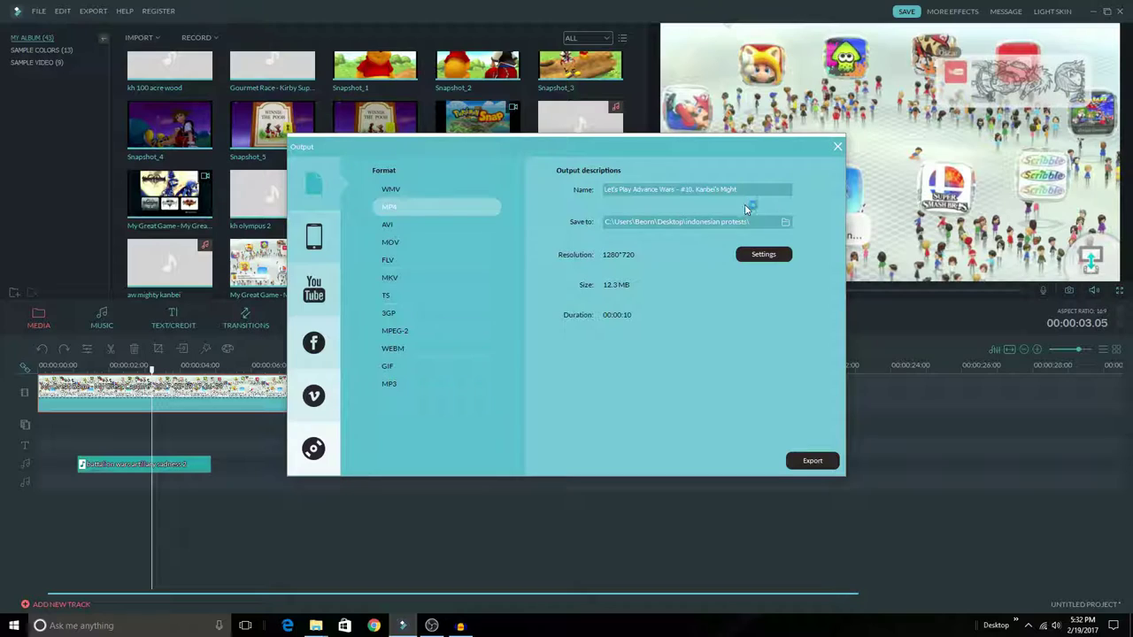
pyautogui.click(748, 189)
pyautogui.moveTo(749, 190); pyautogui.dragTo(633, 202)
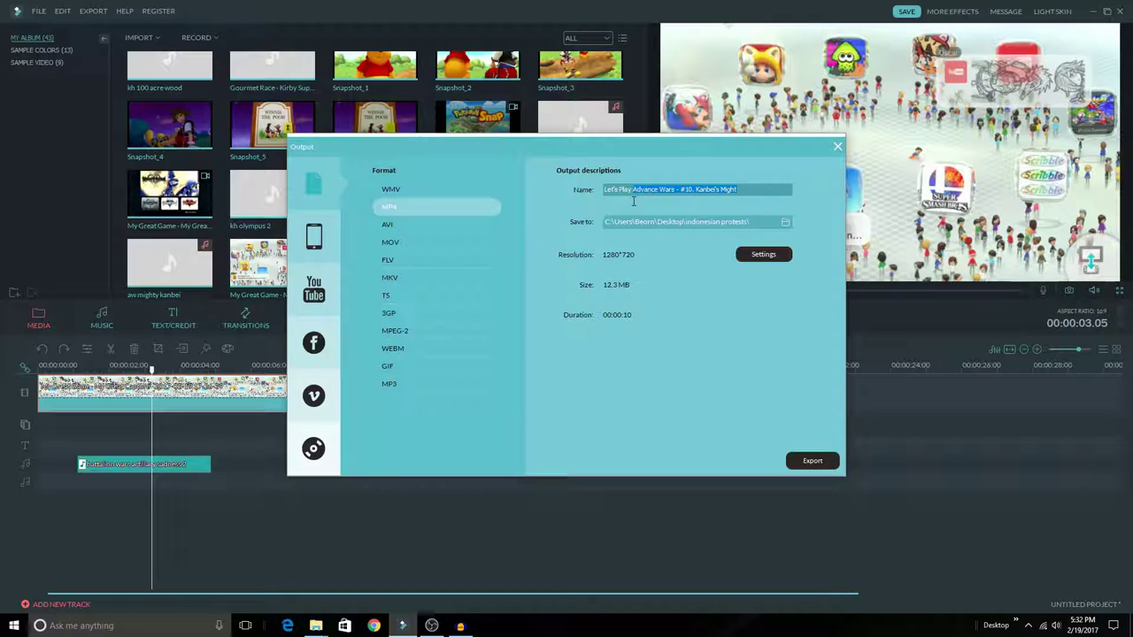
pyautogui.moveTo(633, 202); pyautogui.dragTo(794, 220)
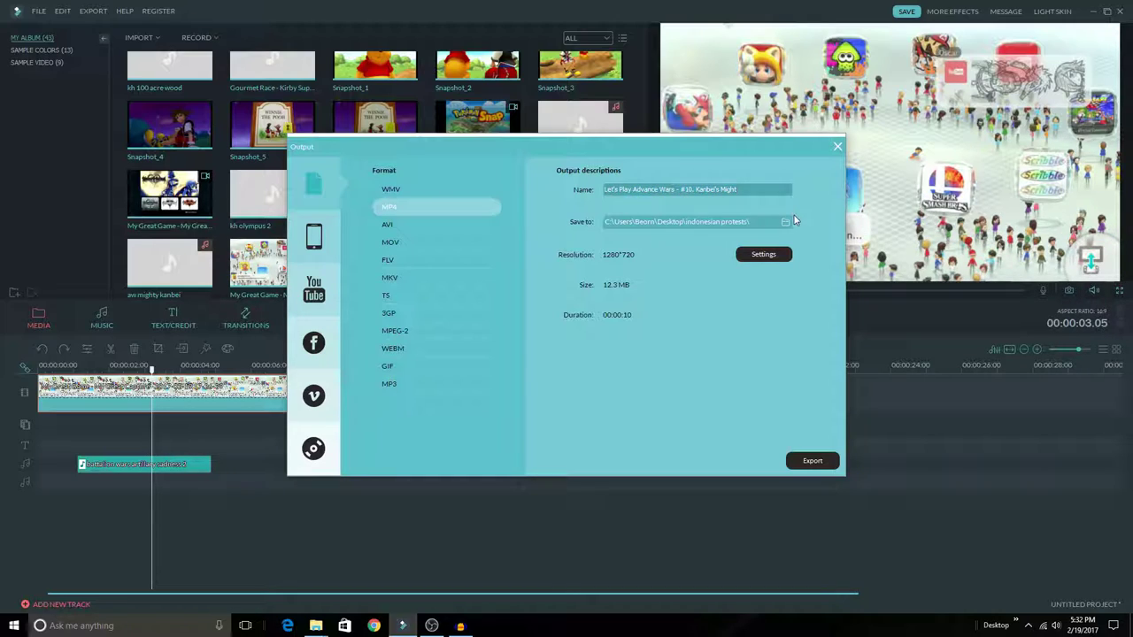
pyautogui.click(773, 256)
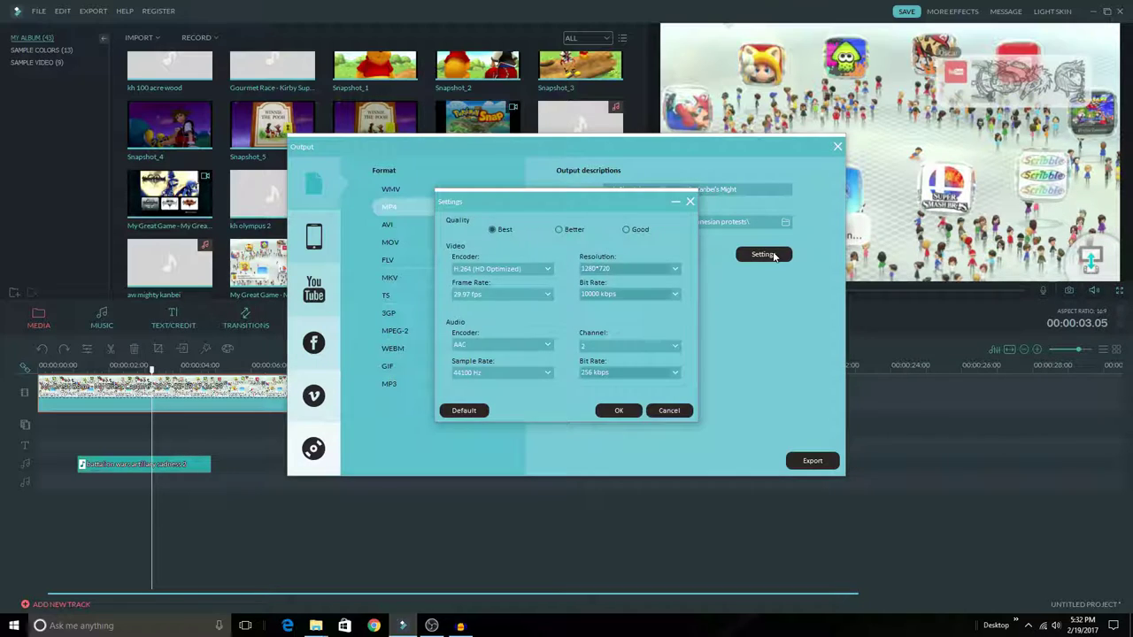
pyautogui.click(672, 273)
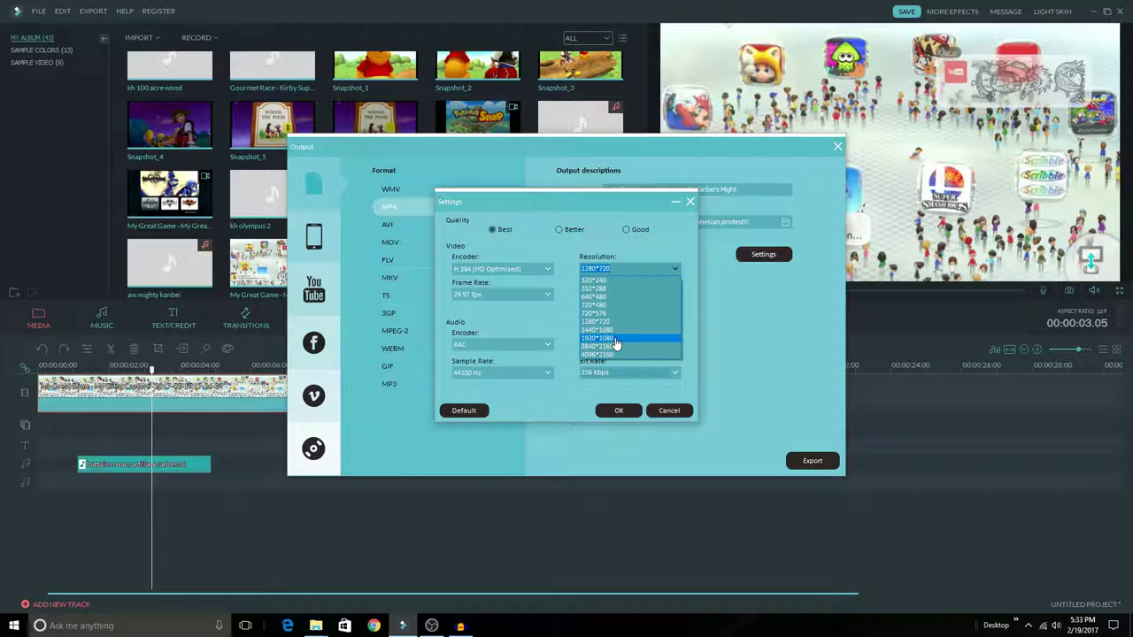
pyautogui.click(616, 242)
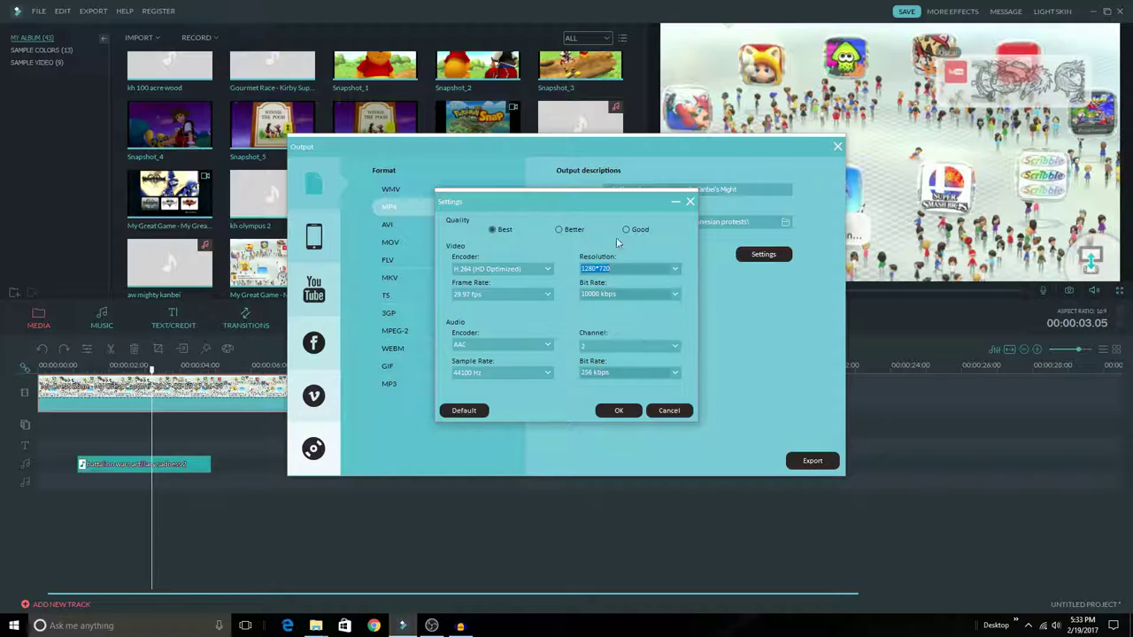
pyautogui.click(545, 295)
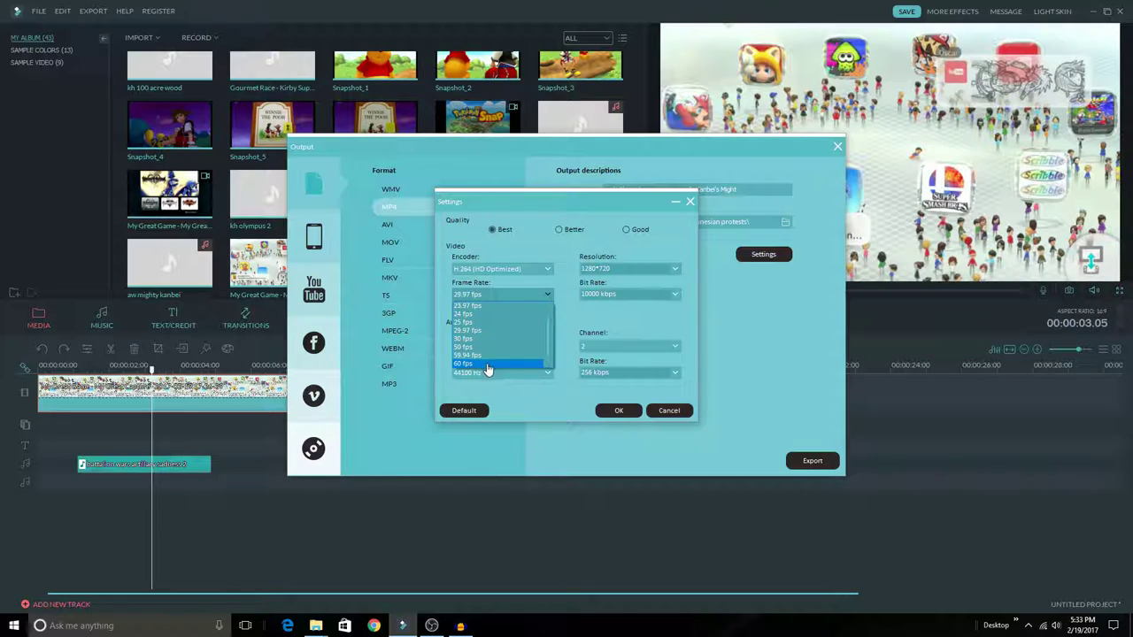
pyautogui.click(556, 306)
pyautogui.click(548, 301)
pyautogui.click(571, 319)
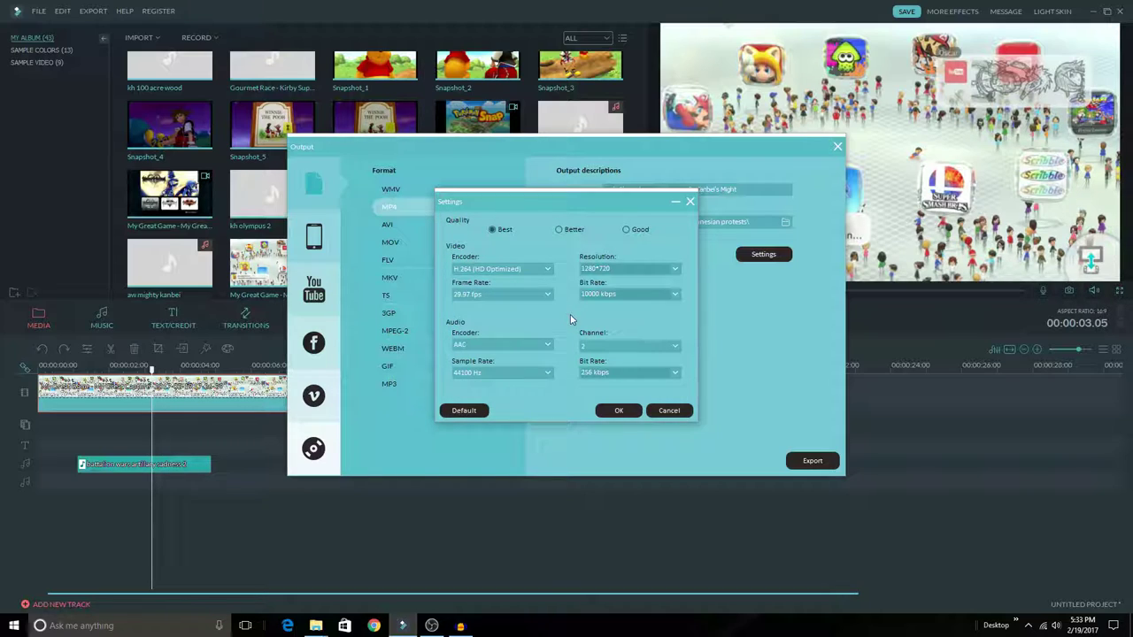
pyautogui.click(690, 203)
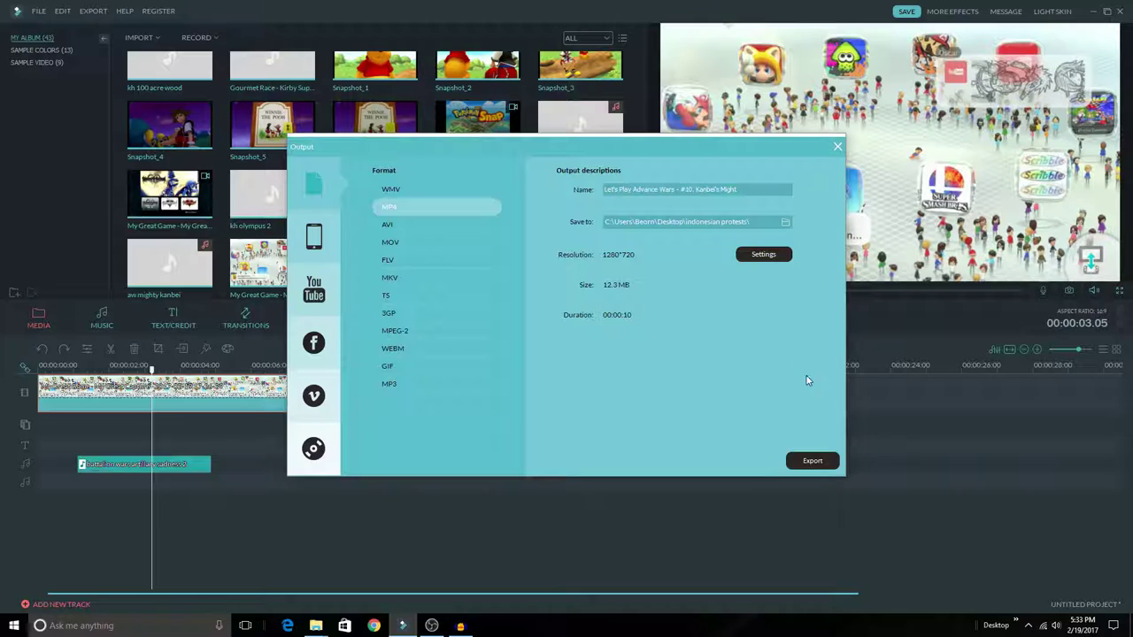
# Step: Rename the export to 'test video 1' and render the MP4
pyautogui.moveTo(749, 199); pyautogui.dragTo(575, 215)
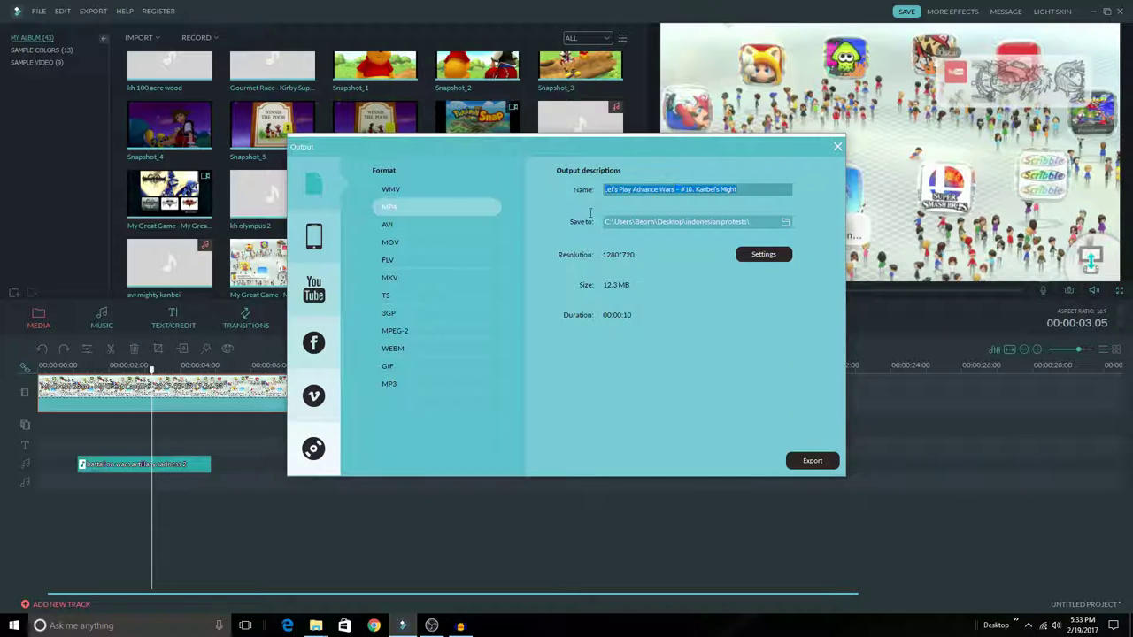
pyautogui.write('test video 1')
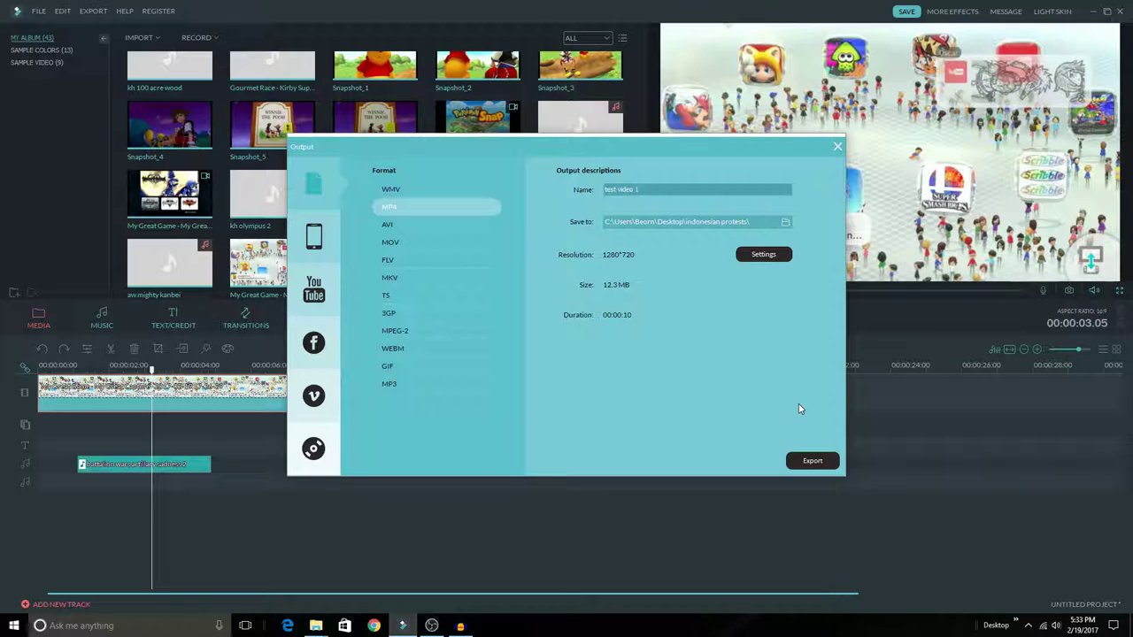
pyautogui.click(823, 466)
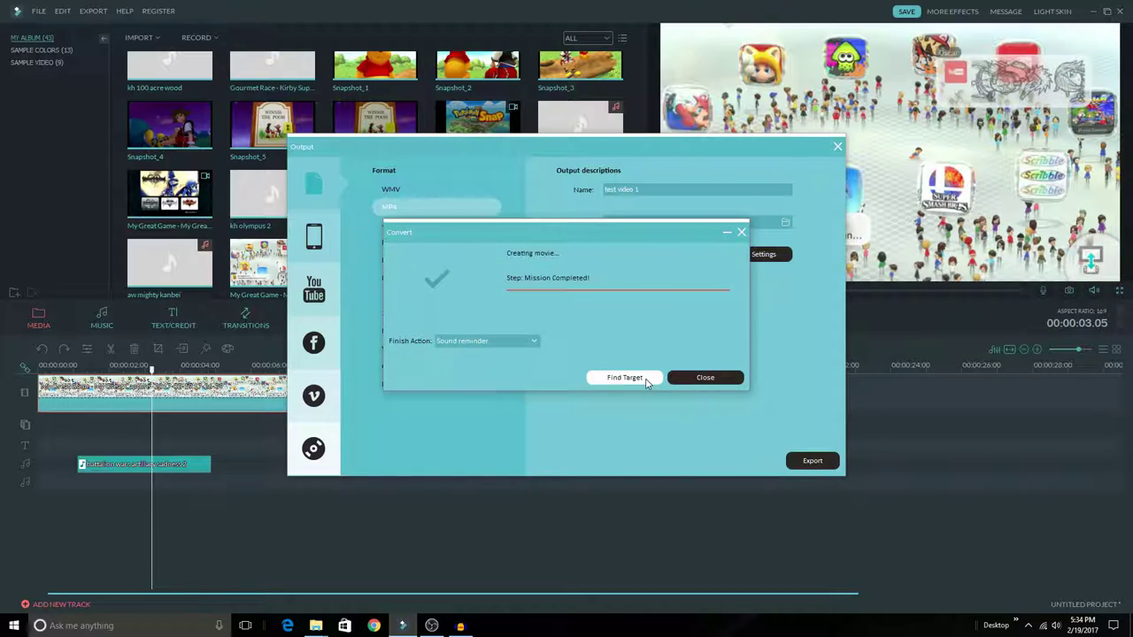
# Step: Play the exported test video 1 from its folder in Movies & TV, then close the player
pyautogui.click(645, 380)
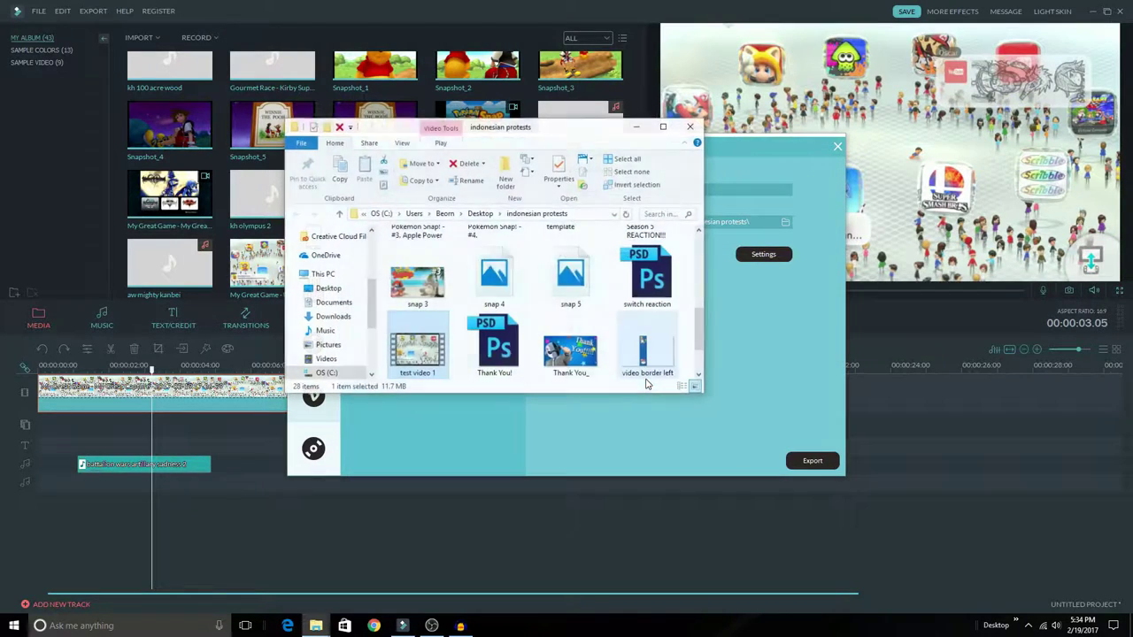
pyautogui.doubleClick(423, 347)
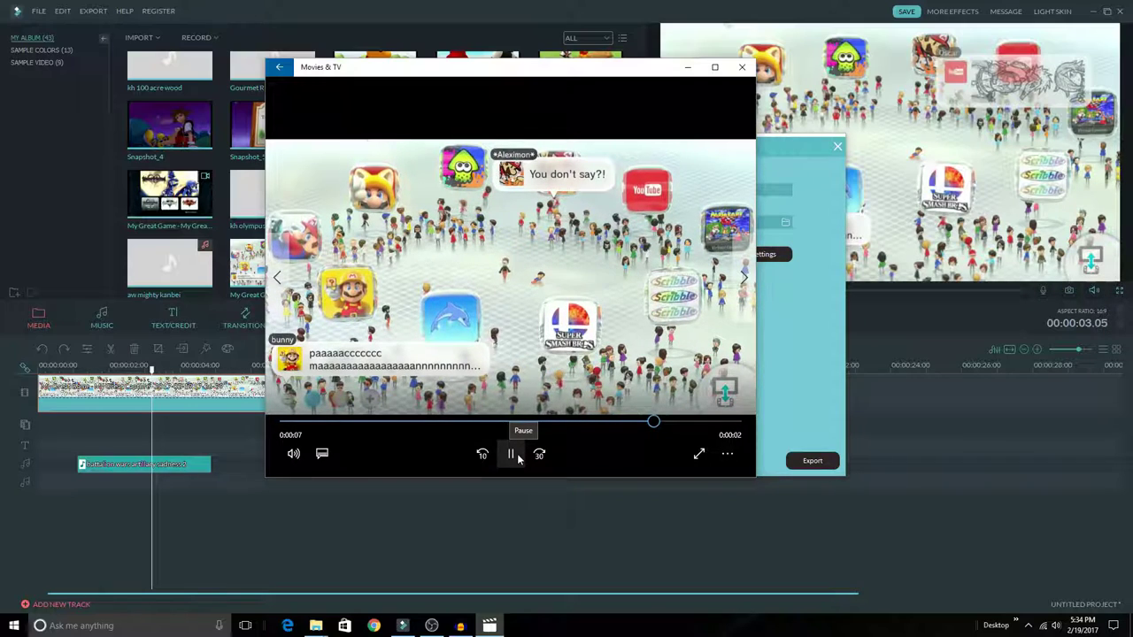
pyautogui.click(741, 67)
# Step: Close the export window, quit Filmora without saving the project, and close Explorer
pyautogui.click(835, 149)
pyautogui.click(837, 149)
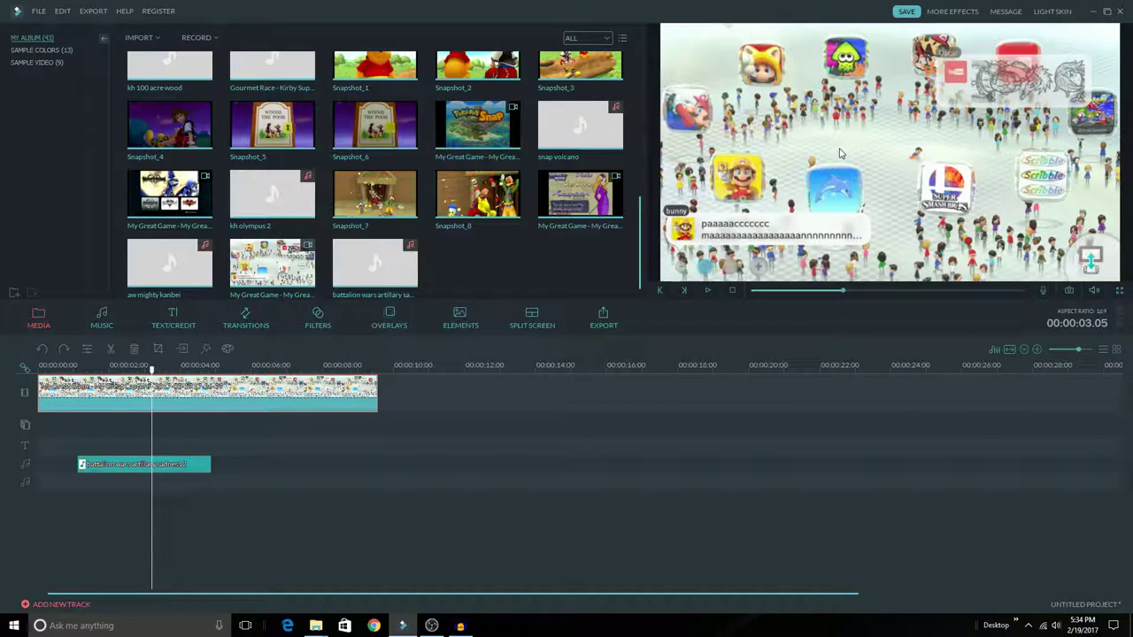
pyautogui.click(1123, 13)
pyautogui.click(567, 338)
pyautogui.click(675, 111)
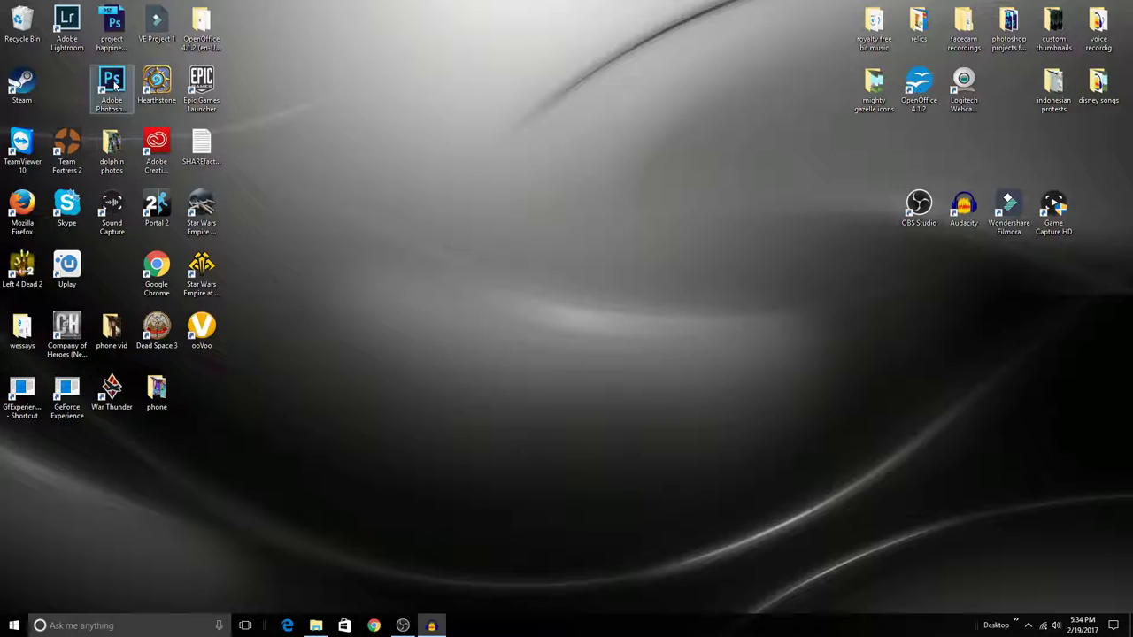
# Step: Launch Photoshop and open kh template.psd from the recent files list
pyautogui.doubleClick(114, 84)
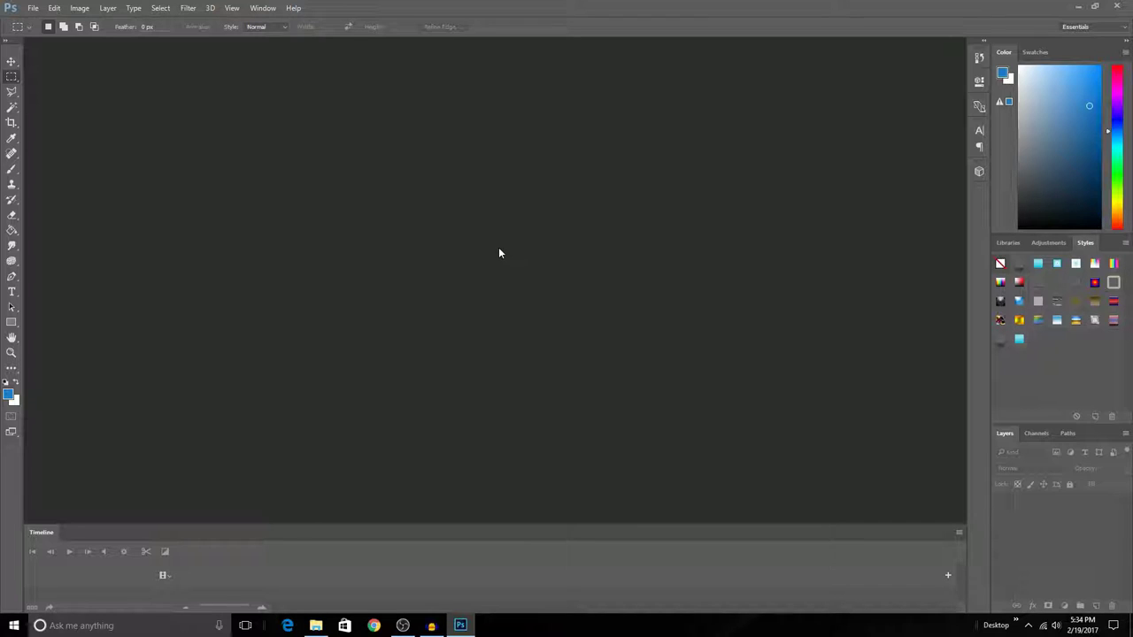
pyautogui.click(33, 8)
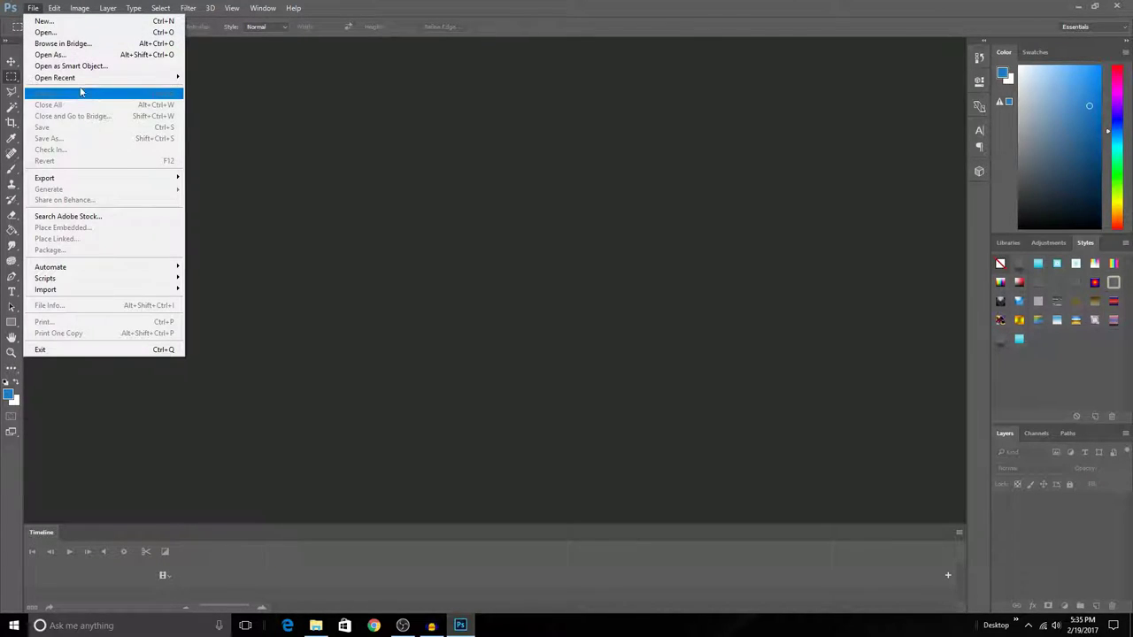
pyautogui.moveTo(86, 79)
pyautogui.click(240, 90)
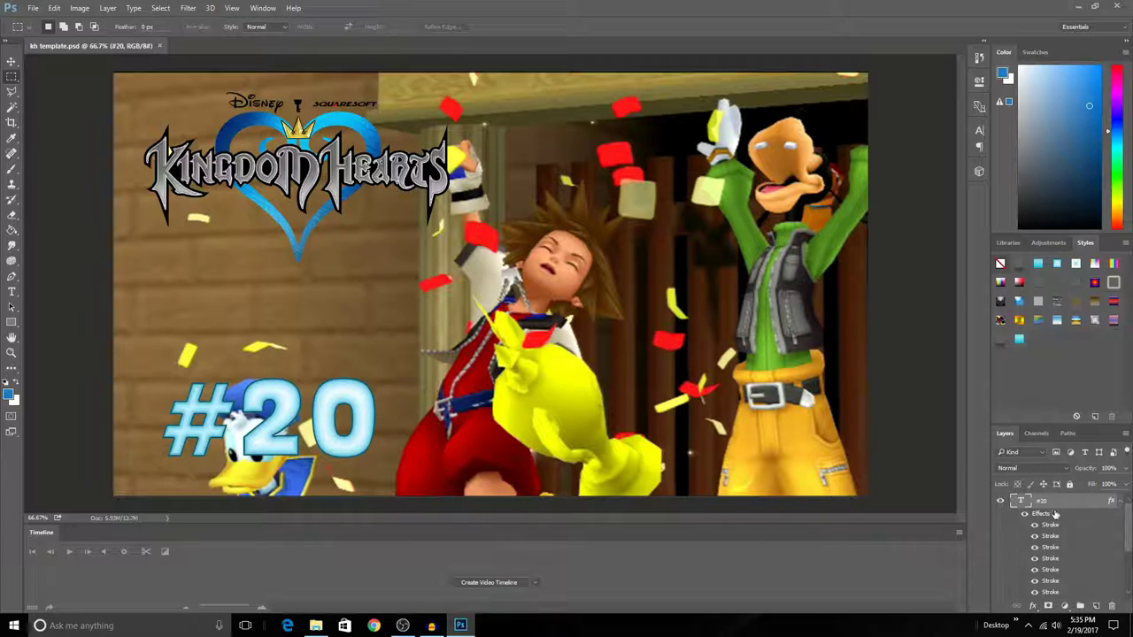
# Step: Delete the Snapshot_8 gameplay screenshot layer from the kh template's Layers panel
pyautogui.scroll(-2, 1055, 523)
pyautogui.click(1051, 577)
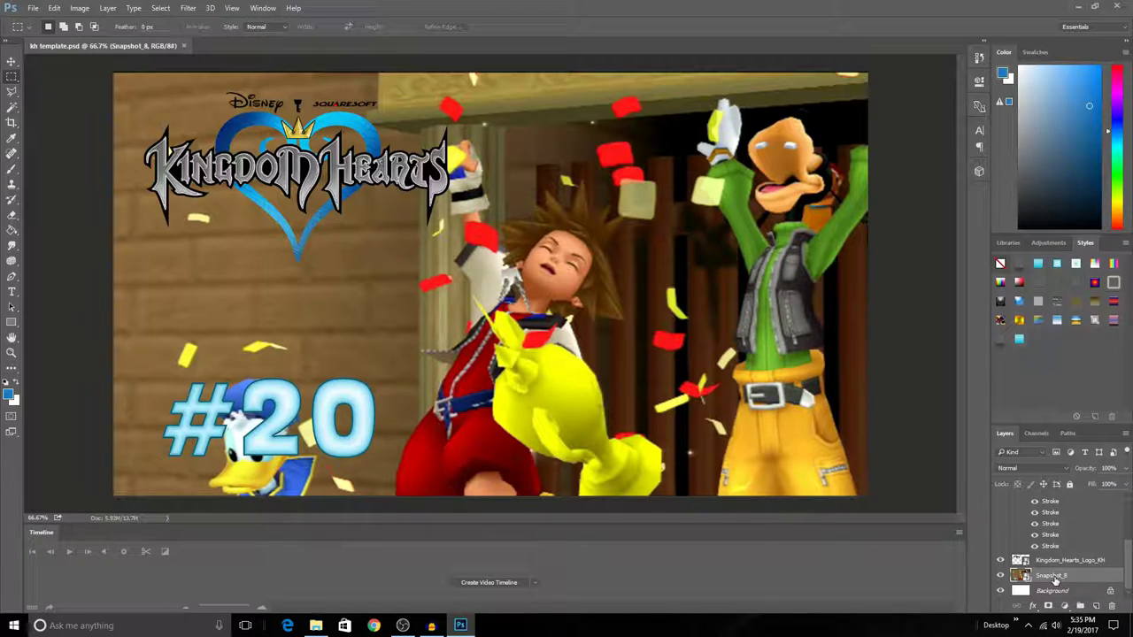
pyautogui.rightClick(1053, 580)
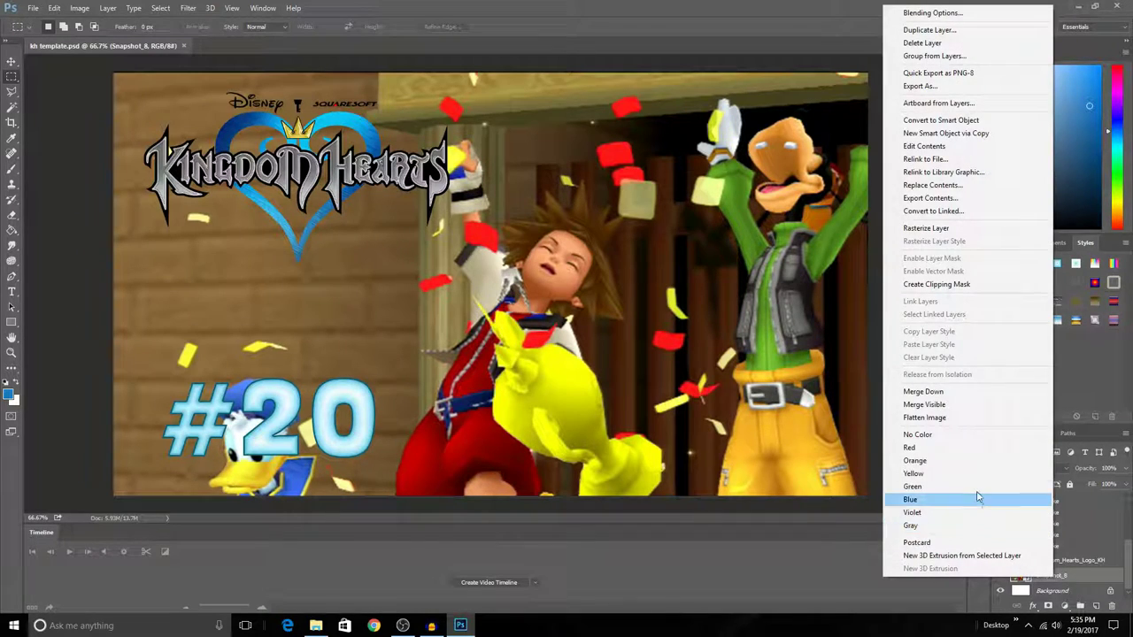
pyautogui.press('Escape')
pyautogui.rightClick(1052, 580)
pyautogui.click(1000, 40)
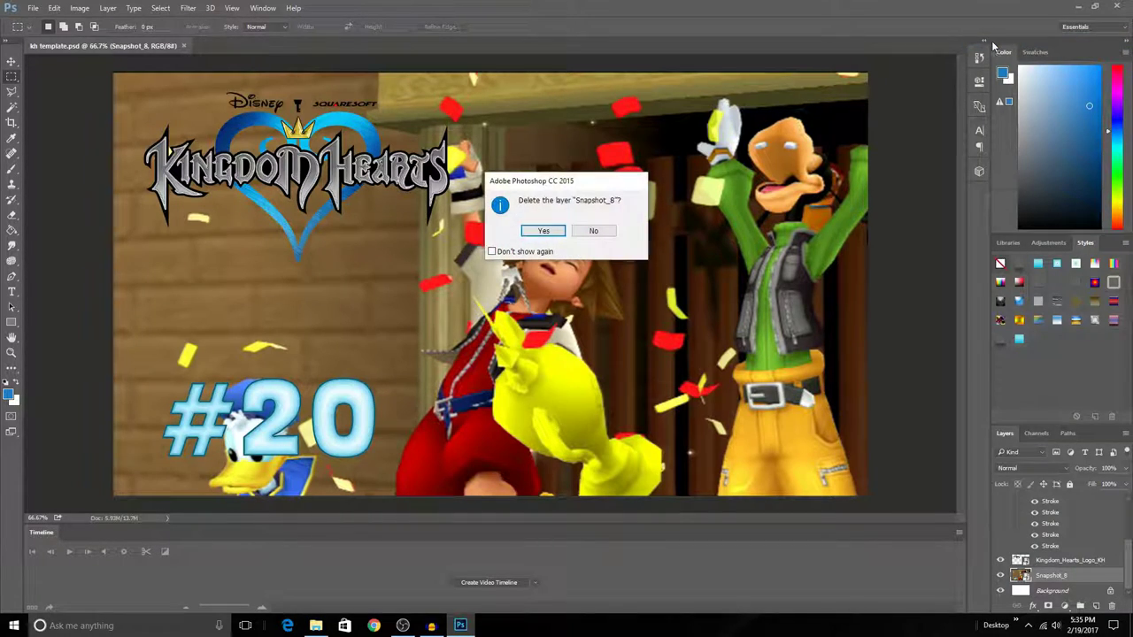
pyautogui.click(543, 231)
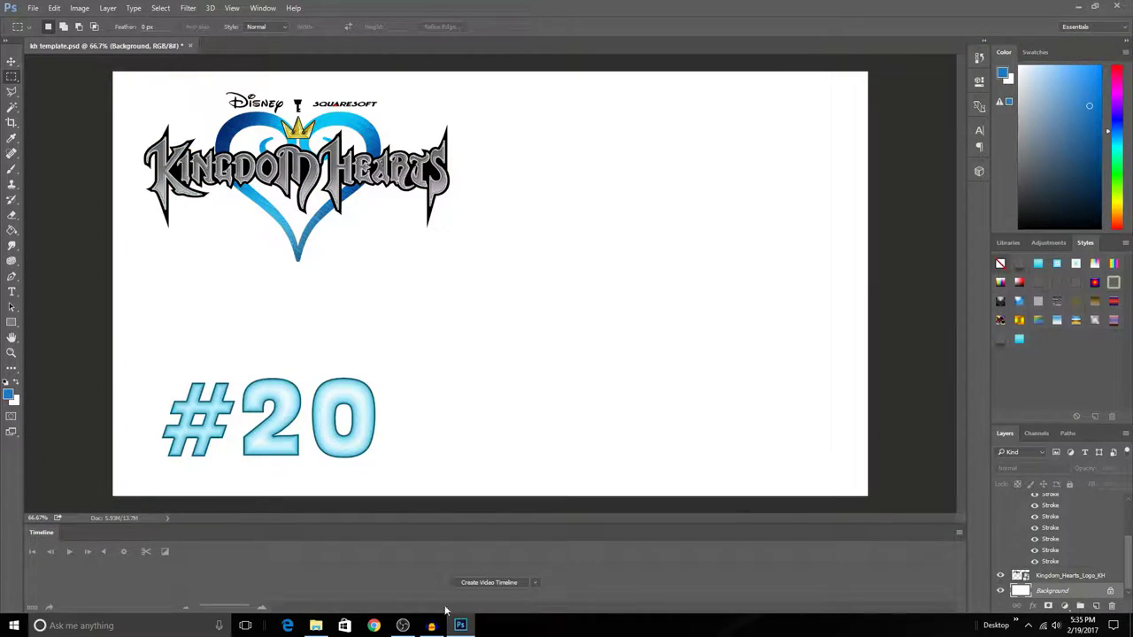
pyautogui.click(315, 625)
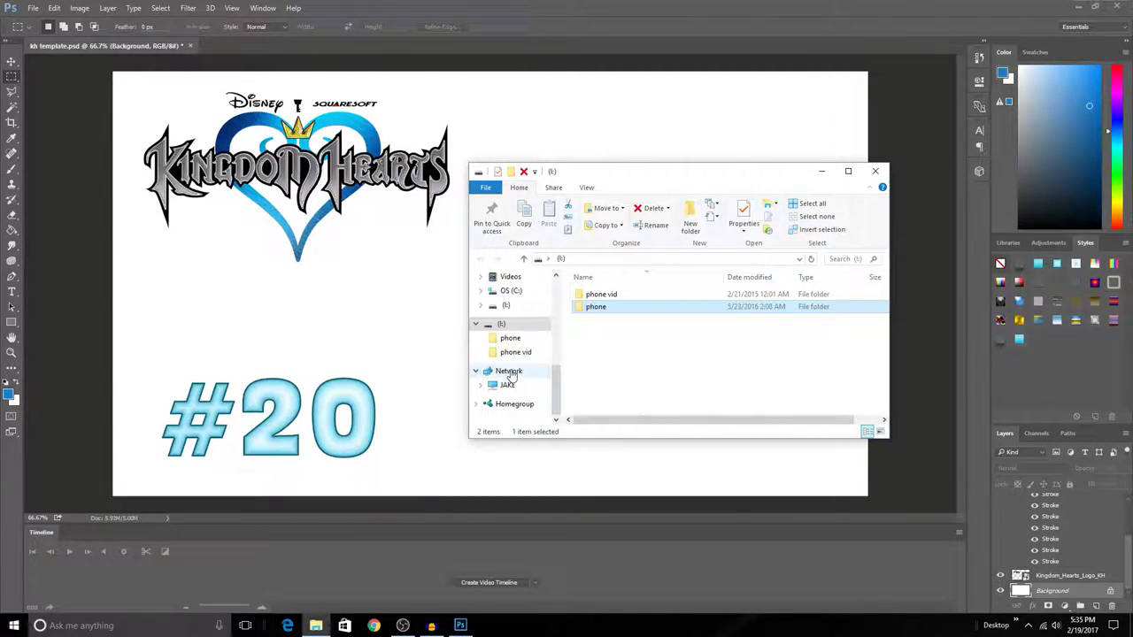
pyautogui.scroll(3, 509, 367)
pyautogui.click(512, 319)
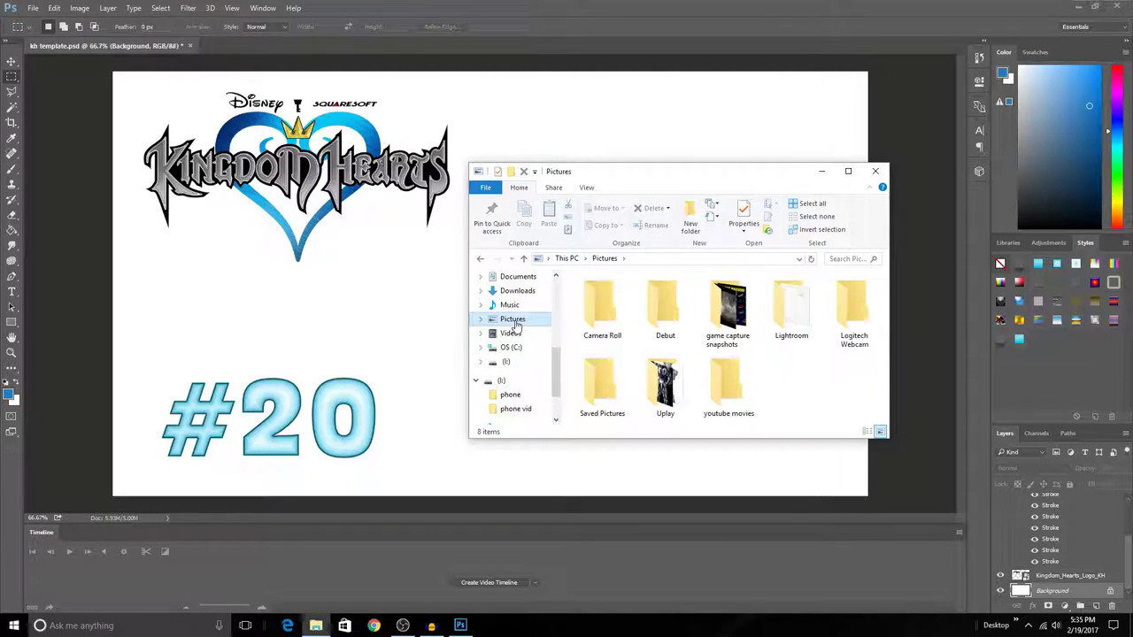
pyautogui.doubleClick(724, 326)
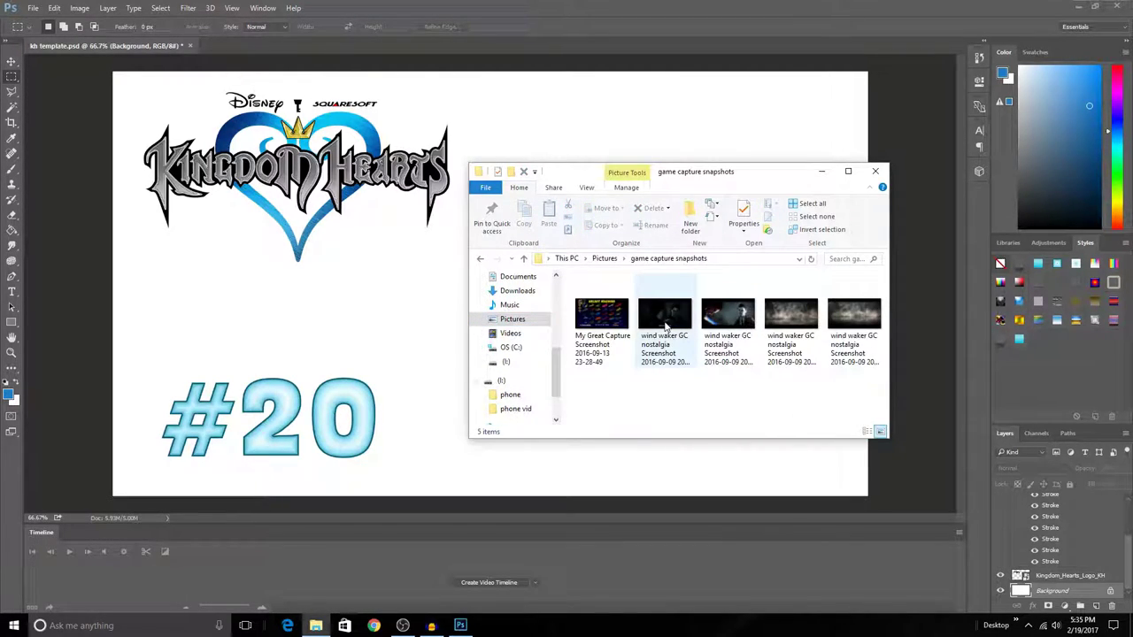
pyautogui.click(728, 323)
pyautogui.moveTo(440, 304); pyautogui.dragTo(435, 301)
pyautogui.moveTo(679, 387); pyautogui.dragTo(866, 492)
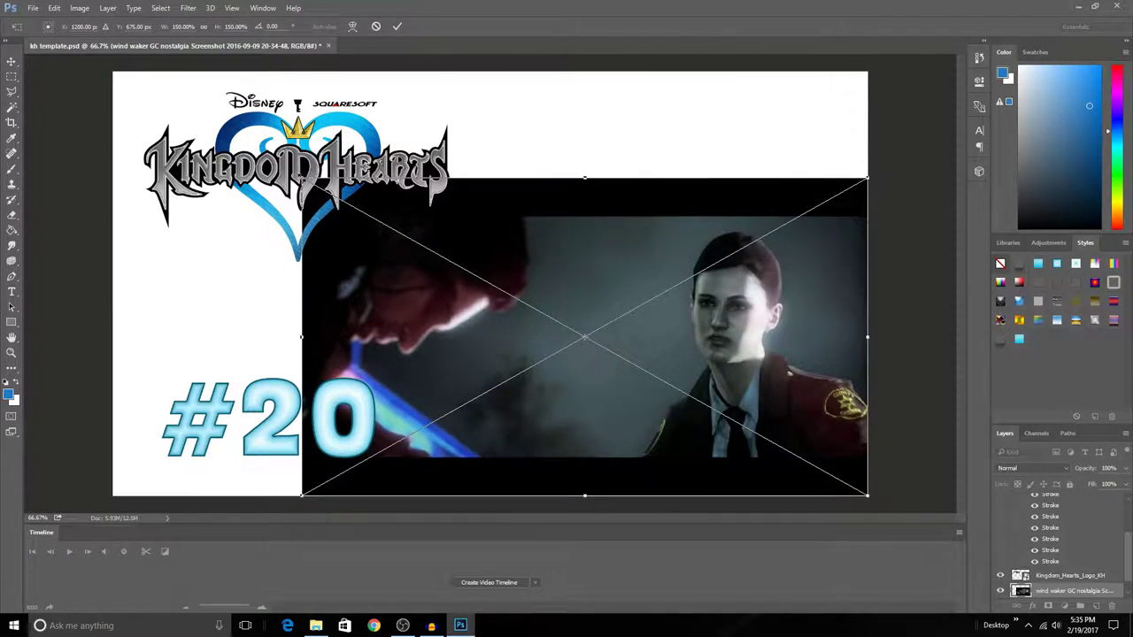
pyautogui.moveTo(301, 178); pyautogui.dragTo(108, 73)
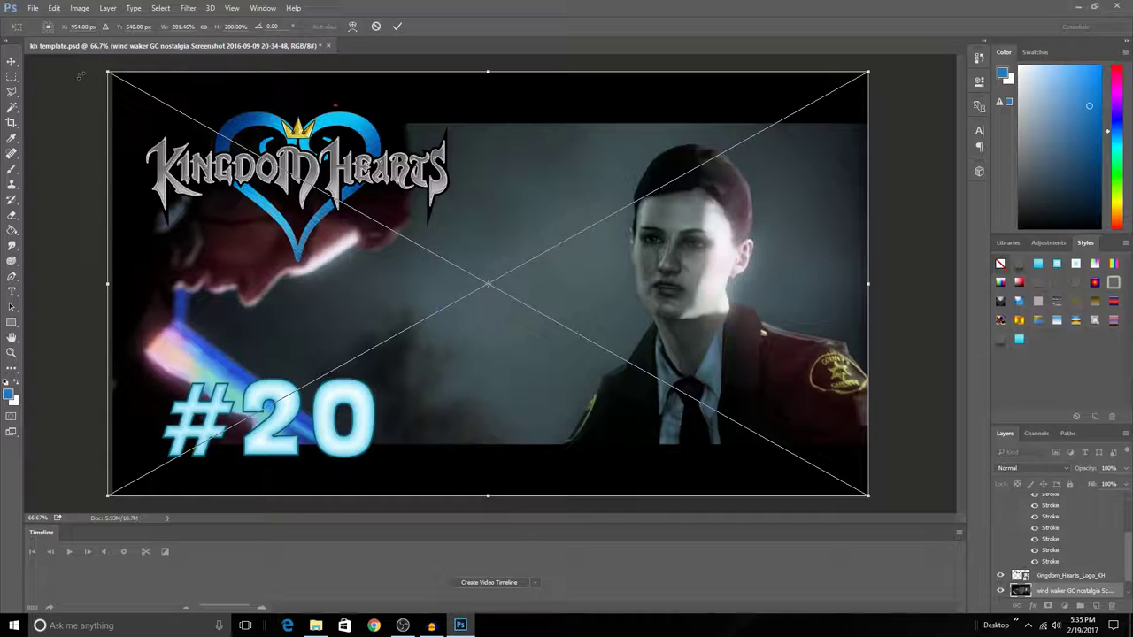
pyautogui.press('Escape')
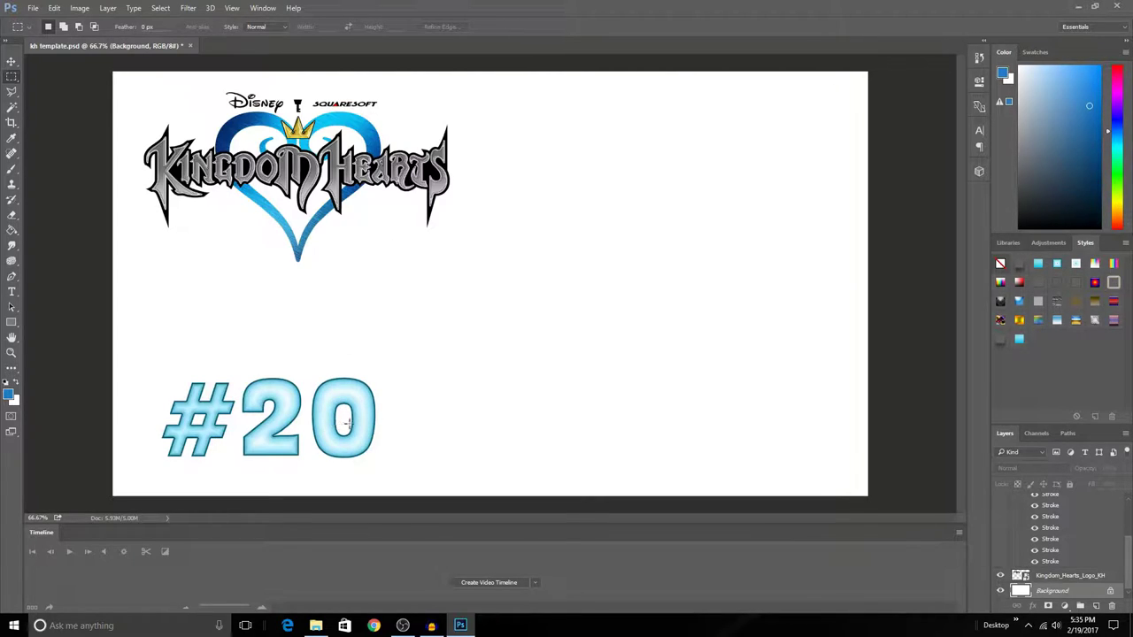
# Step: Quit Photoshop discarding changes to kh template.psd, then close the snapshots folder
pyautogui.click(1117, 6)
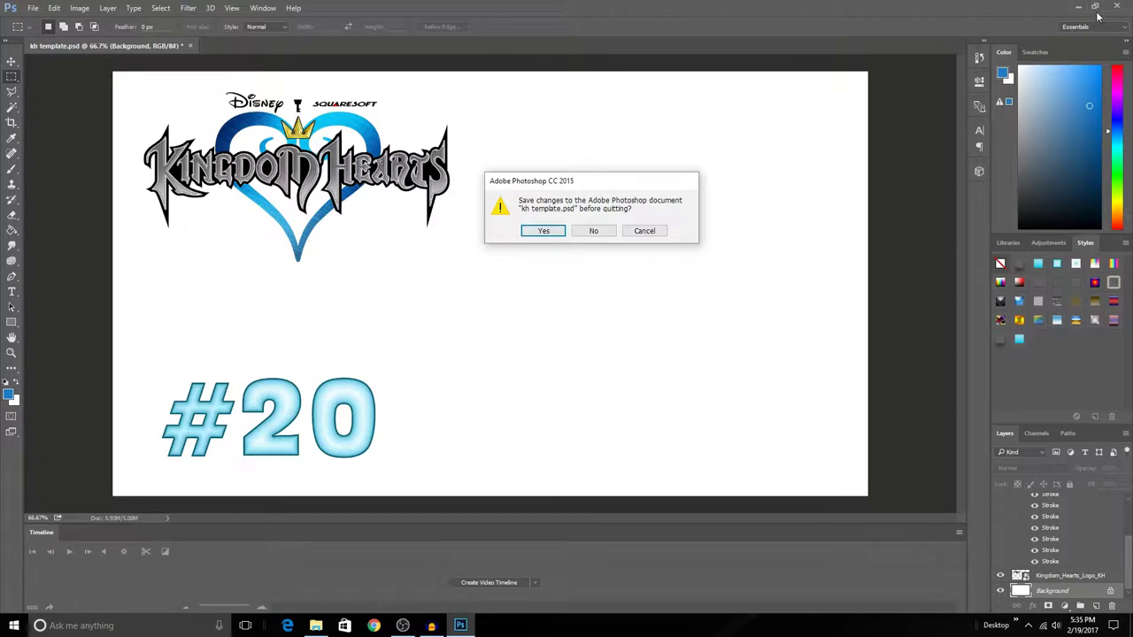
pyautogui.click(593, 231)
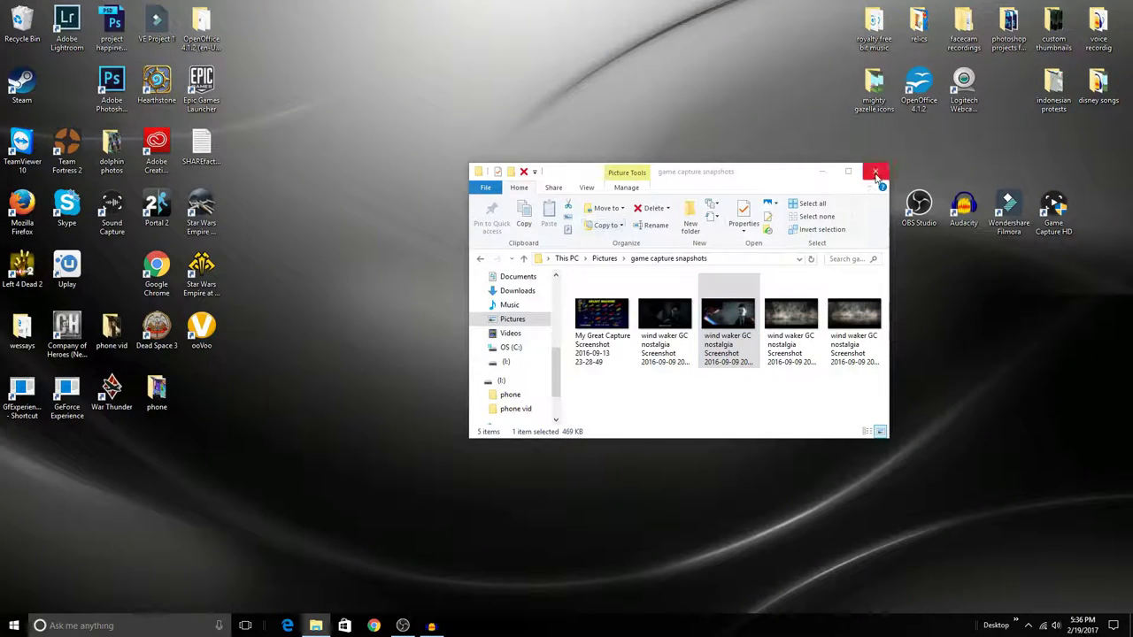
pyautogui.click(875, 172)
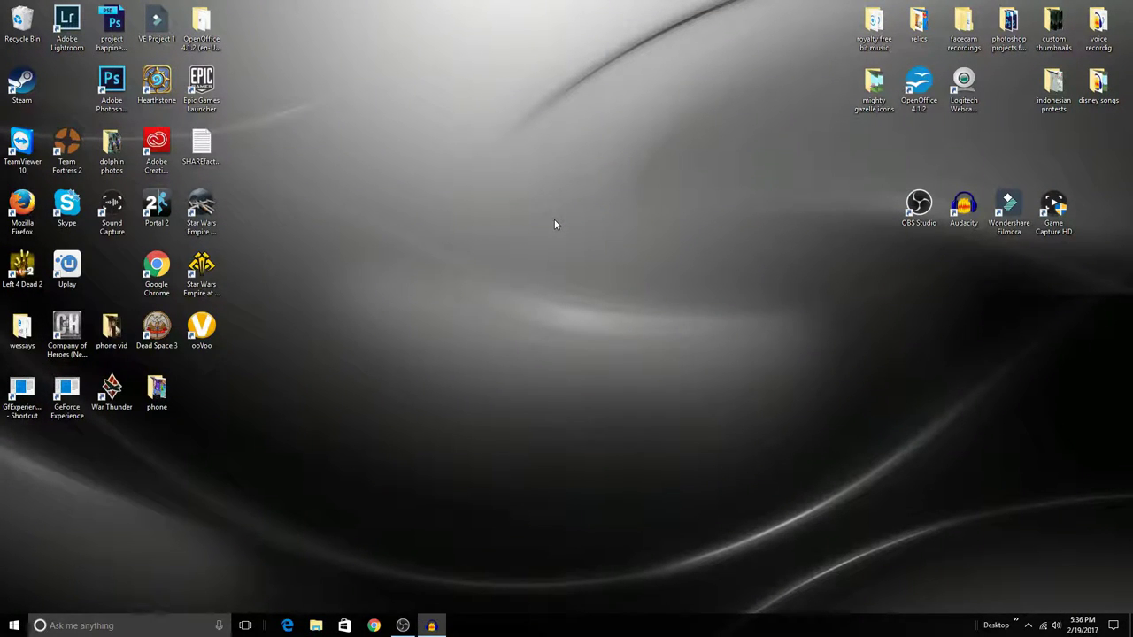